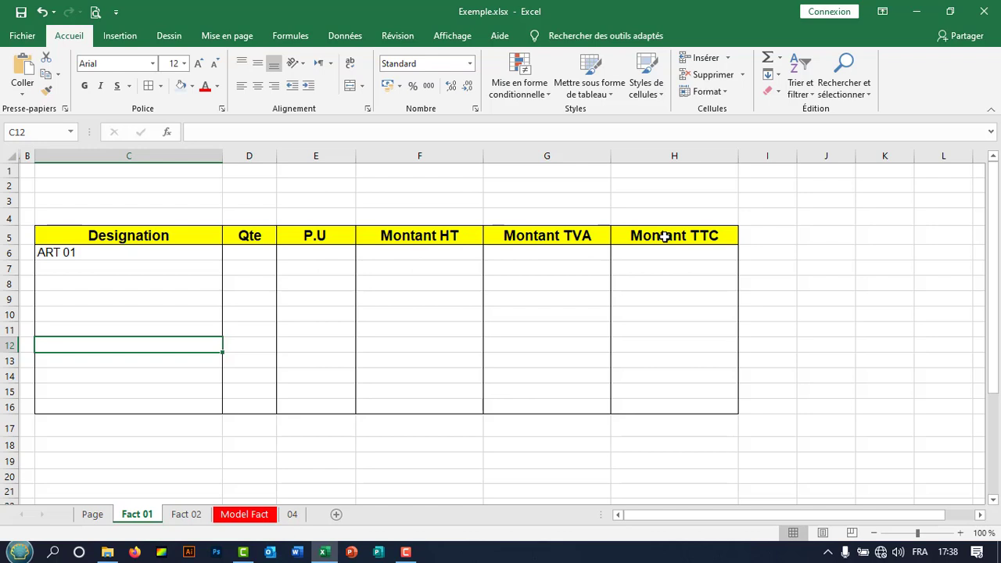
Fill the Designation column down from ART 01 in C6 as a series through ART 10 in C15.
{"action": "left_click", "coordinate": [95, 255]}
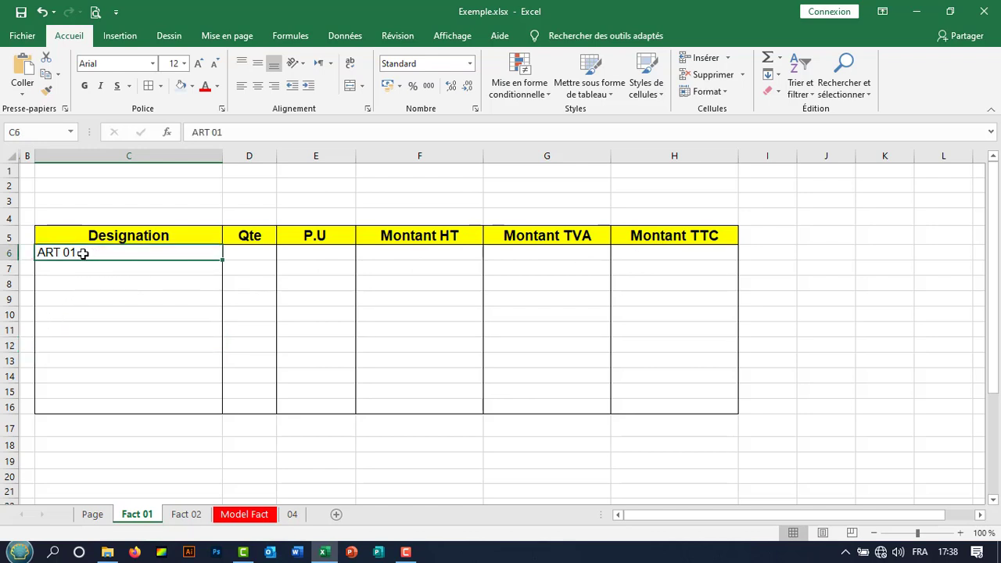
{"action": "left_click", "coordinate": [101, 315]}
{"action": "left_click", "coordinate": [129, 270]}
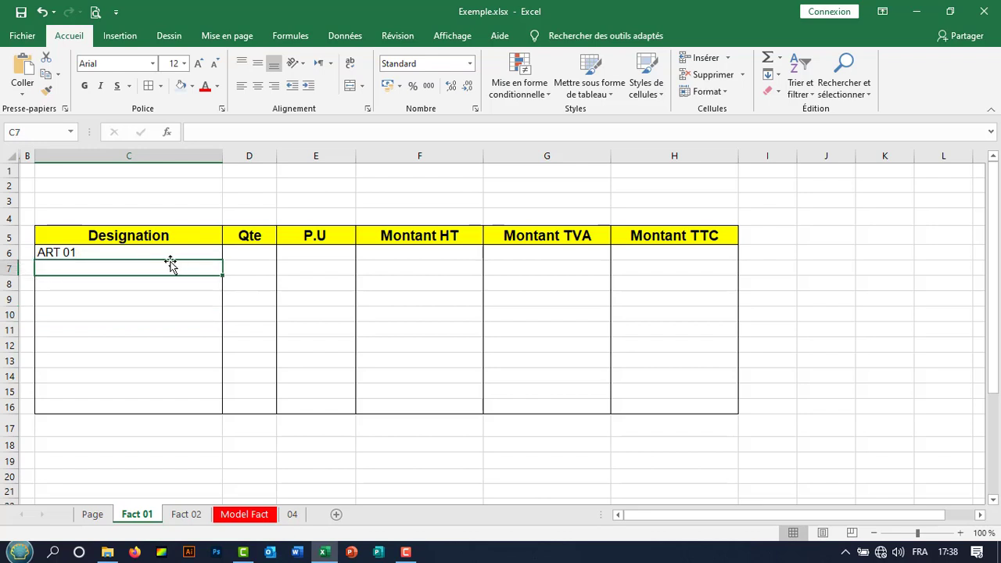
{"action": "left_click", "coordinate": [169, 255]}
{"action": "left_click_drag", "start_coordinate": [221, 260], "coordinate": [203, 393]}
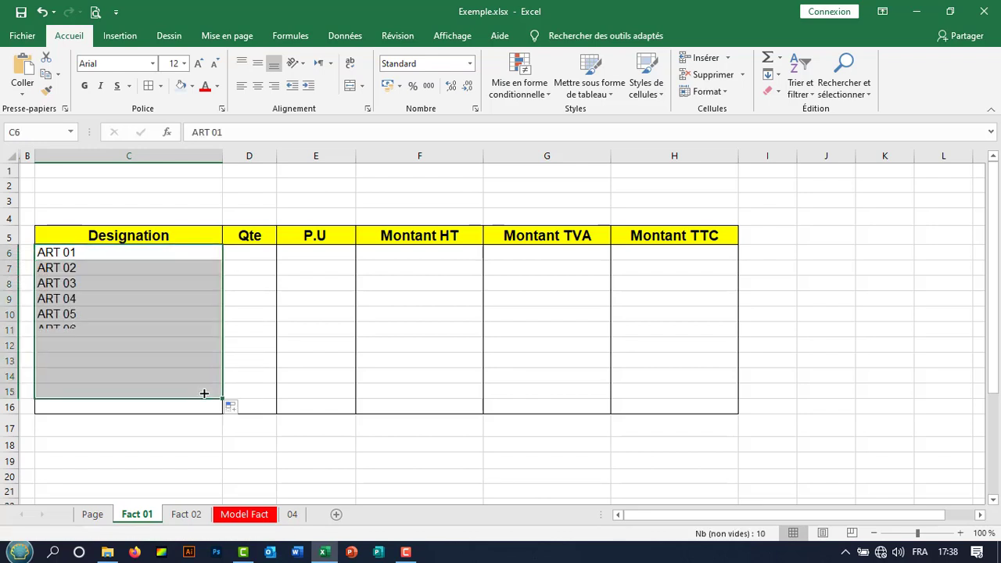
{"action": "left_click", "coordinate": [82, 259]}
Enter the Qte values 11, 12, 4, 87 and 15 for ART 01 to ART 05 in D6:D10.
{"action": "left_click", "coordinate": [243, 257]}
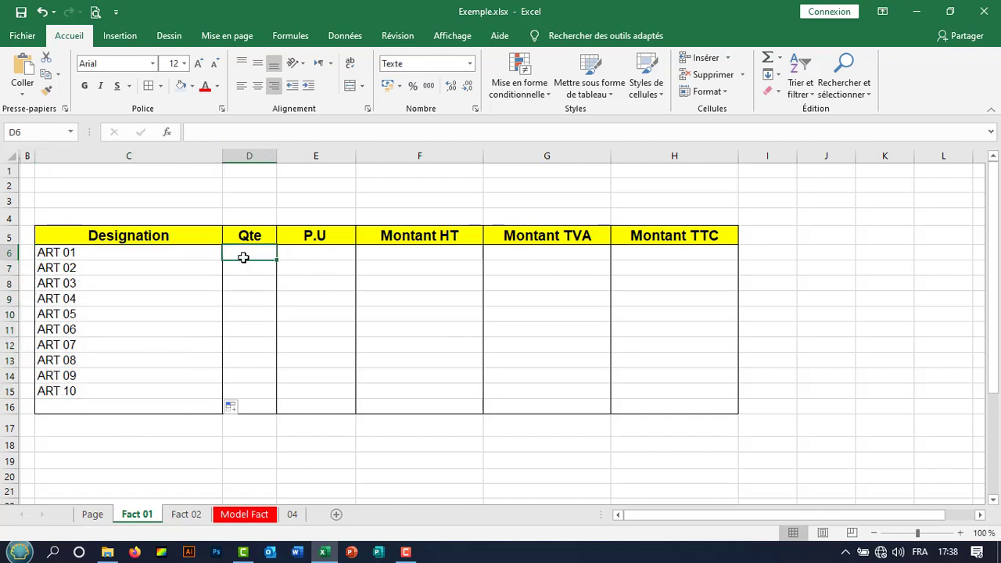
{"action": "type", "text": "11"}
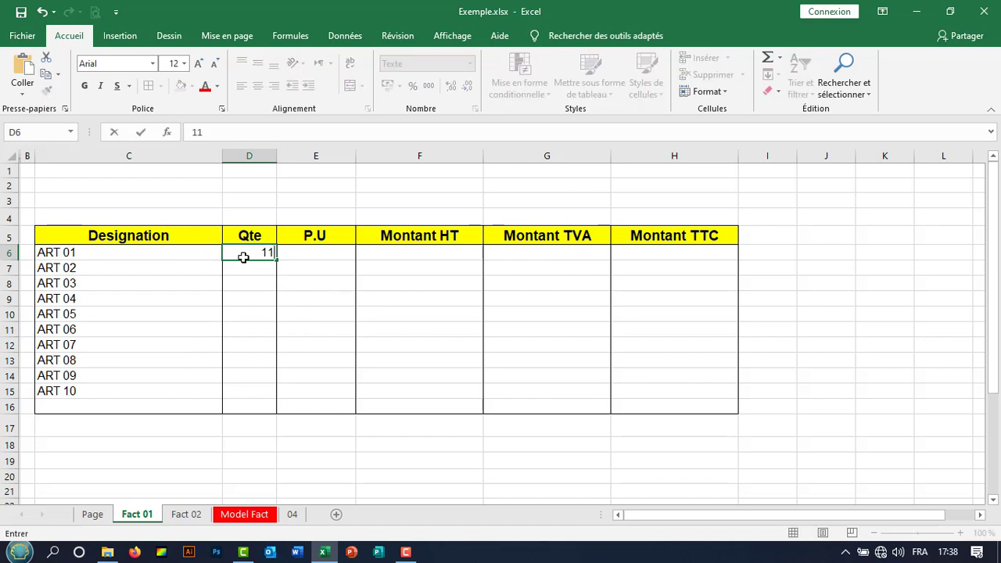
{"action": "key", "text": "Return"}
{"action": "type", "text": "12"}
{"action": "key", "text": "Return"}
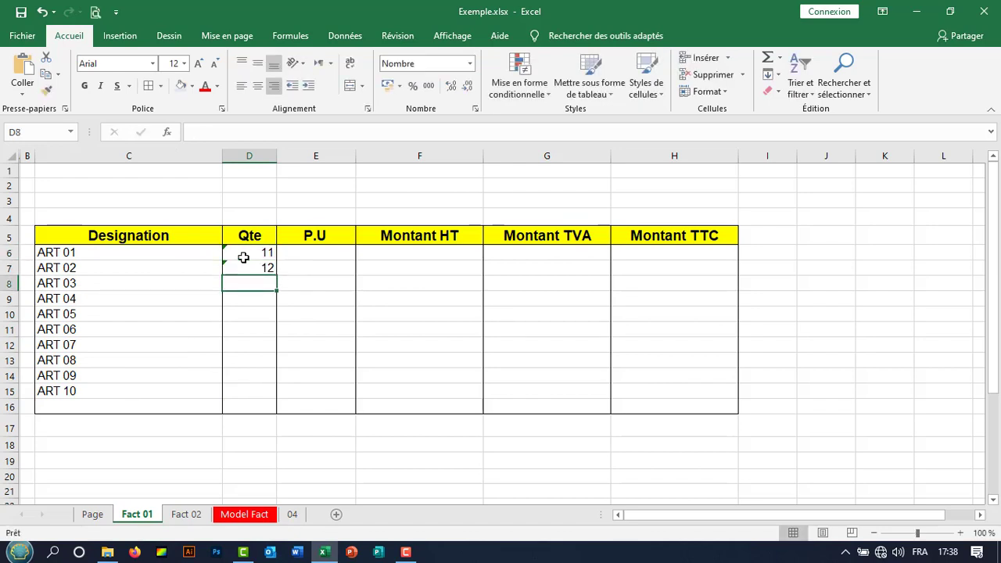
{"action": "type", "text": "4"}
{"action": "key", "text": "Return"}
{"action": "type", "text": "87"}
{"action": "key", "text": "Return"}
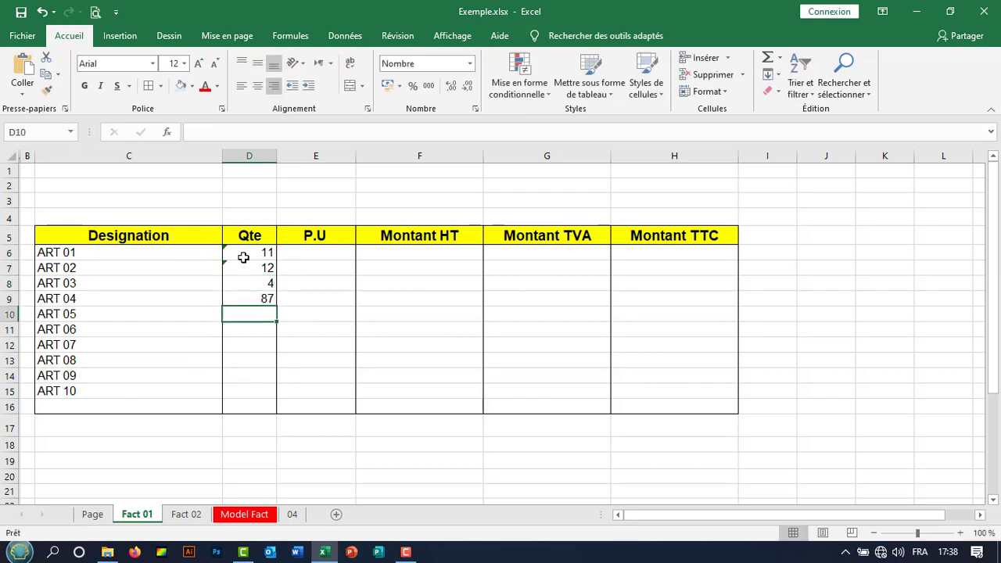
{"action": "type", "text": "15"}
{"action": "key", "text": "Return"}
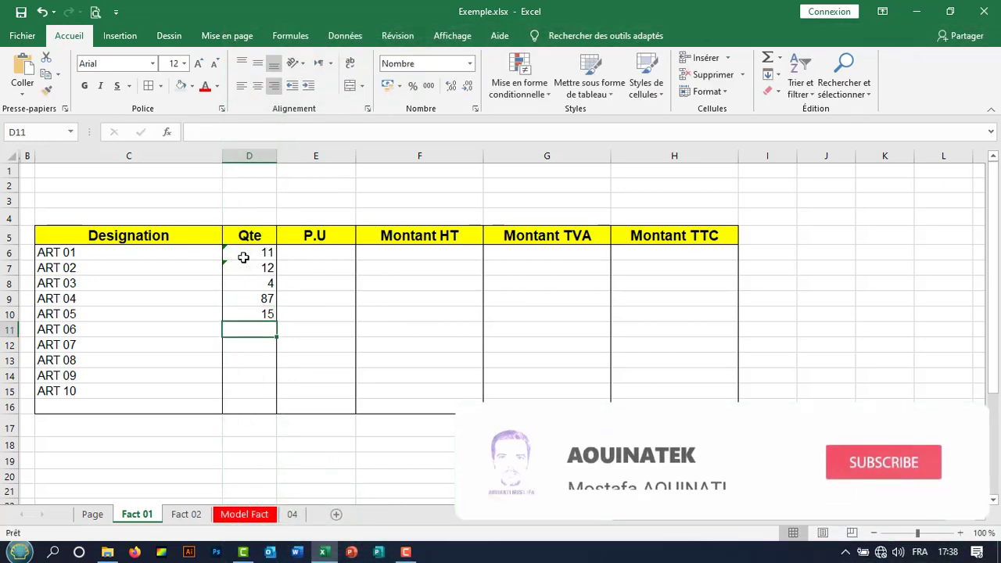
Enter the Qte values 52, 1200, 52, 47 and 89 for ART 06 to ART 10 in D11:D15.
{"action": "type", "text": "52"}
{"action": "key", "text": "Return"}
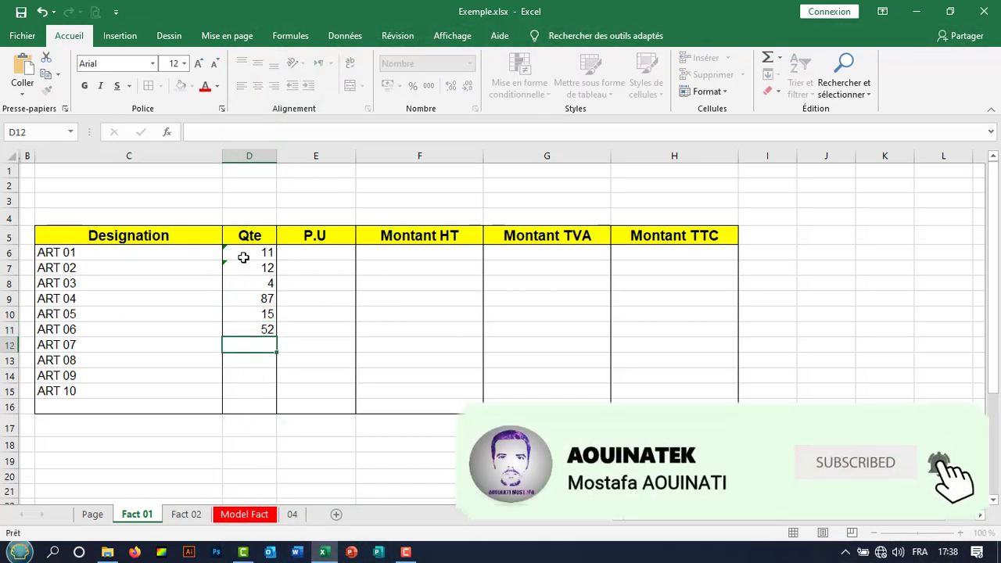
{"action": "type", "text": "1200"}
{"action": "key", "text": "Return"}
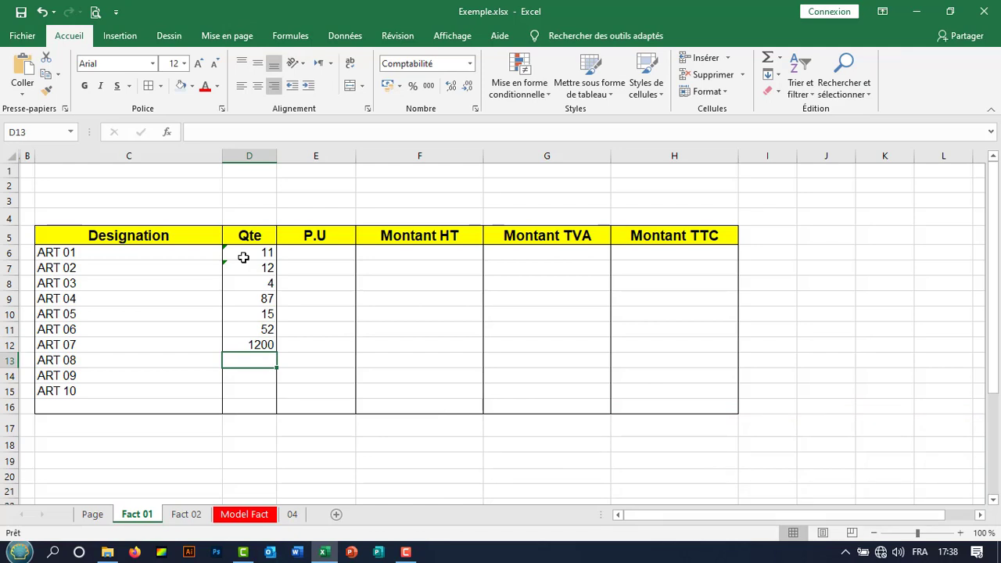
{"action": "type", "text": "52"}
{"action": "key", "text": "Return"}
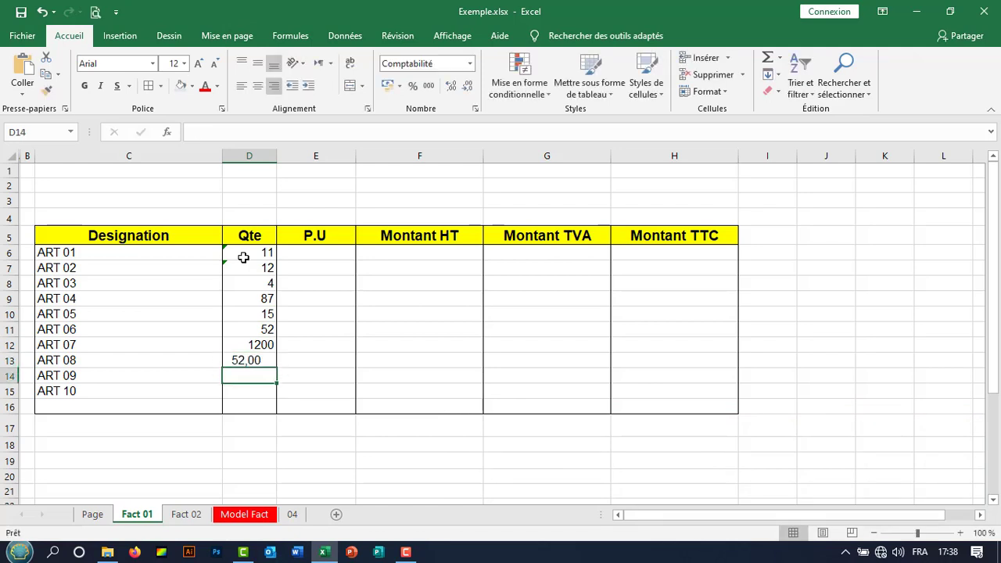
{"action": "type", "text": "47"}
{"action": "key", "text": "Return"}
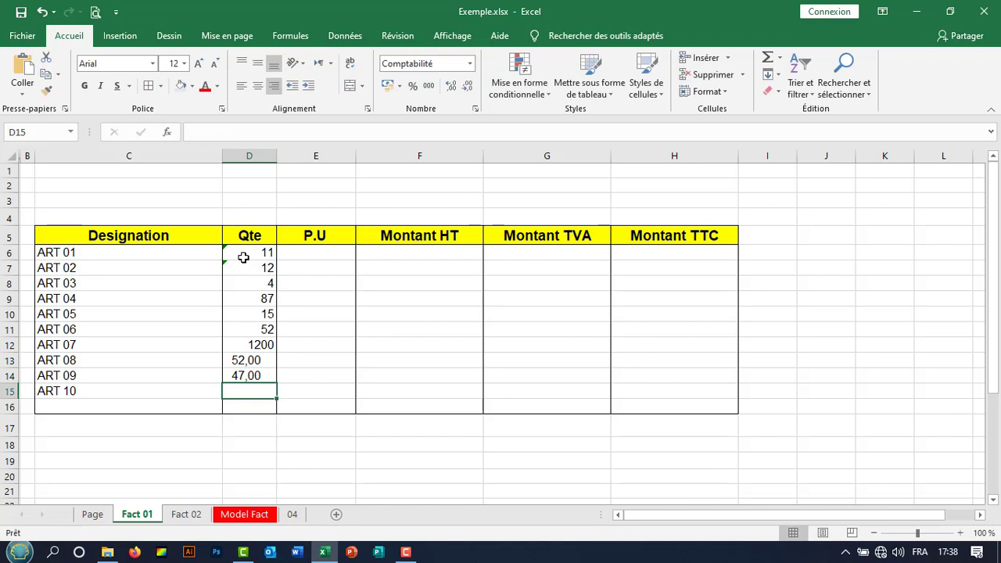
{"action": "type", "text": "89"}
{"action": "key", "text": "Return"}
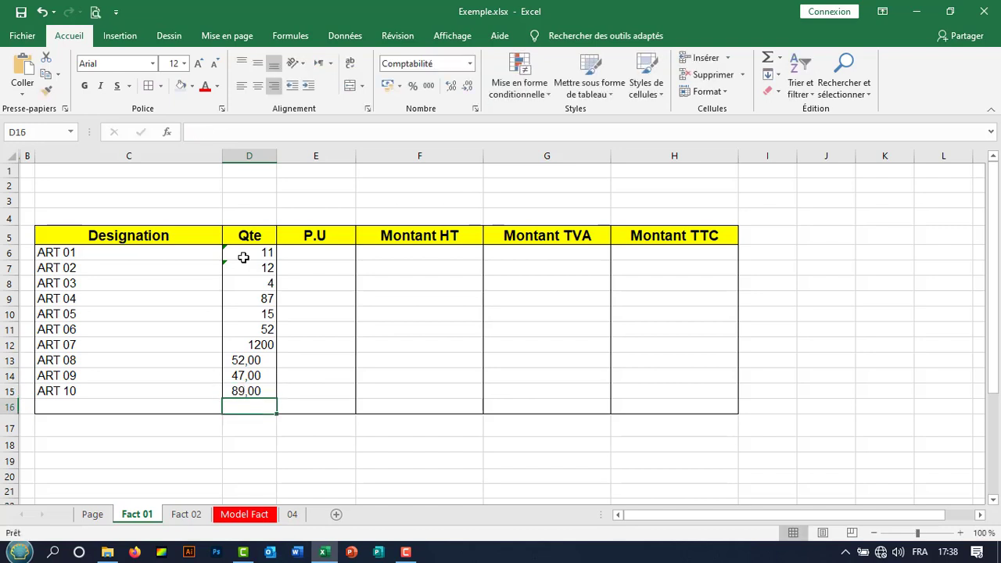
Apply the Standard number format to the quantities in D13:D15 and center all quantities in D6:D15.
{"action": "left_click_drag", "start_coordinate": [245, 361], "coordinate": [243, 391]}
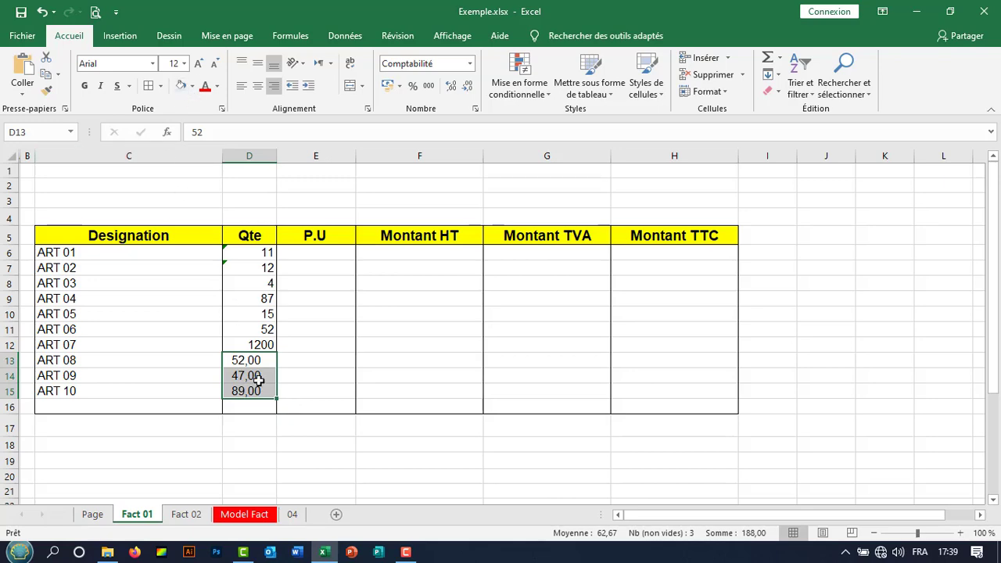
{"action": "right_click", "coordinate": [259, 381]}
{"action": "left_click", "coordinate": [314, 324]}
{"action": "left_click", "coordinate": [134, 171]}
{"action": "left_click", "coordinate": [157, 205]}
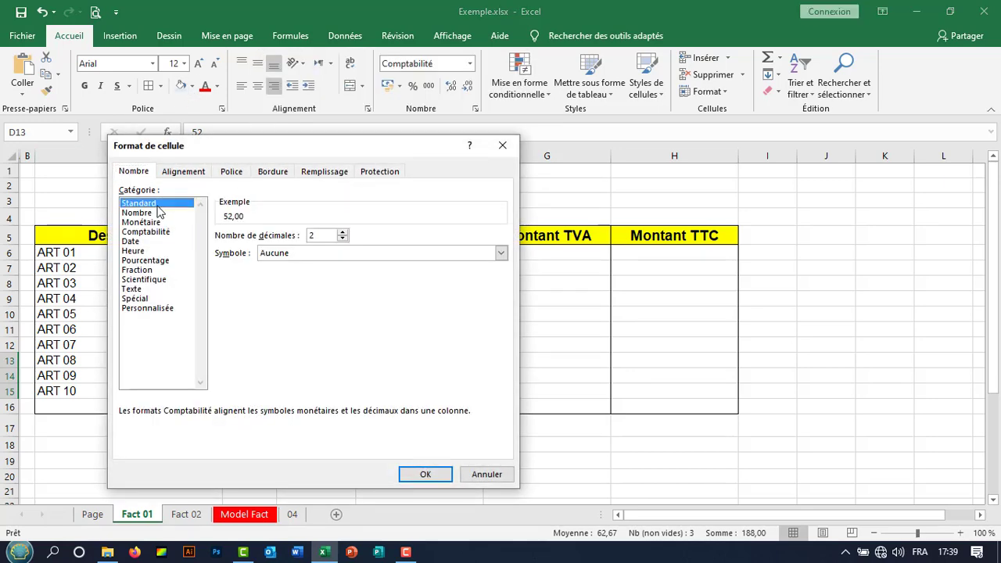
{"action": "left_click", "coordinate": [424, 475]}
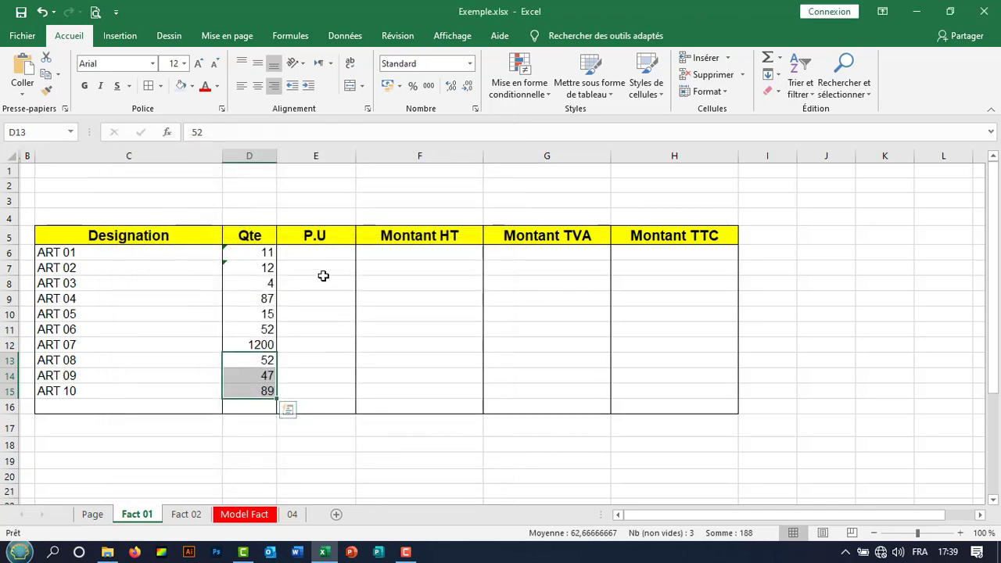
{"action": "left_click_drag", "start_coordinate": [263, 254], "coordinate": [261, 390]}
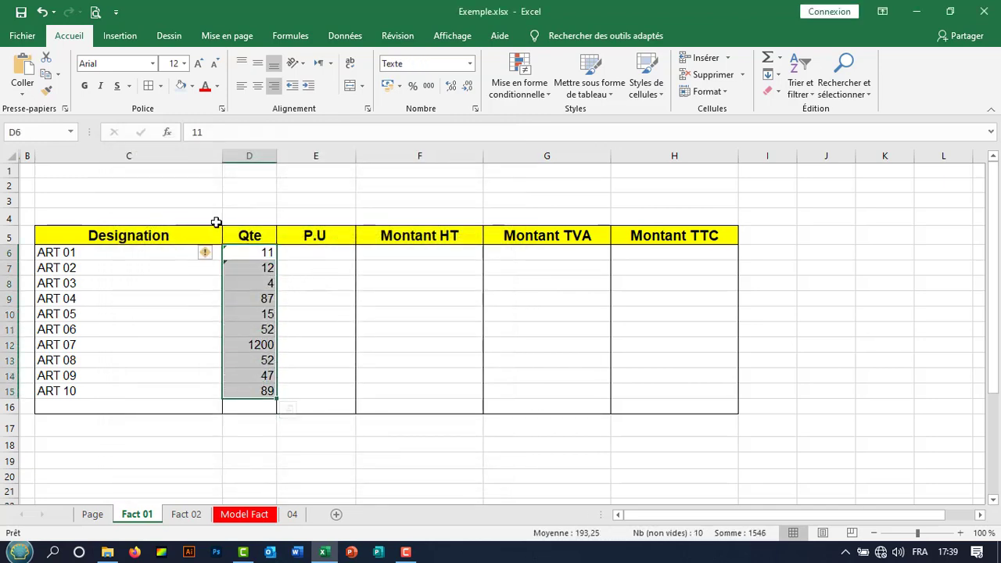
{"action": "left_click", "coordinate": [257, 85]}
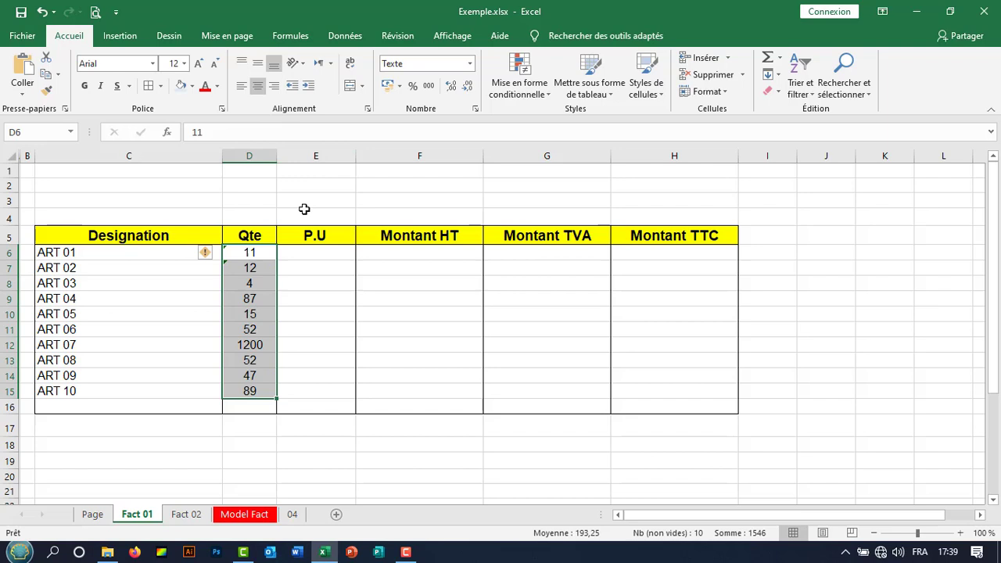
Enter the P.U values 1200, 1500, 41, 52 and 63 for ART 01 to ART 05 in E6:E10.
{"action": "left_click", "coordinate": [318, 251]}
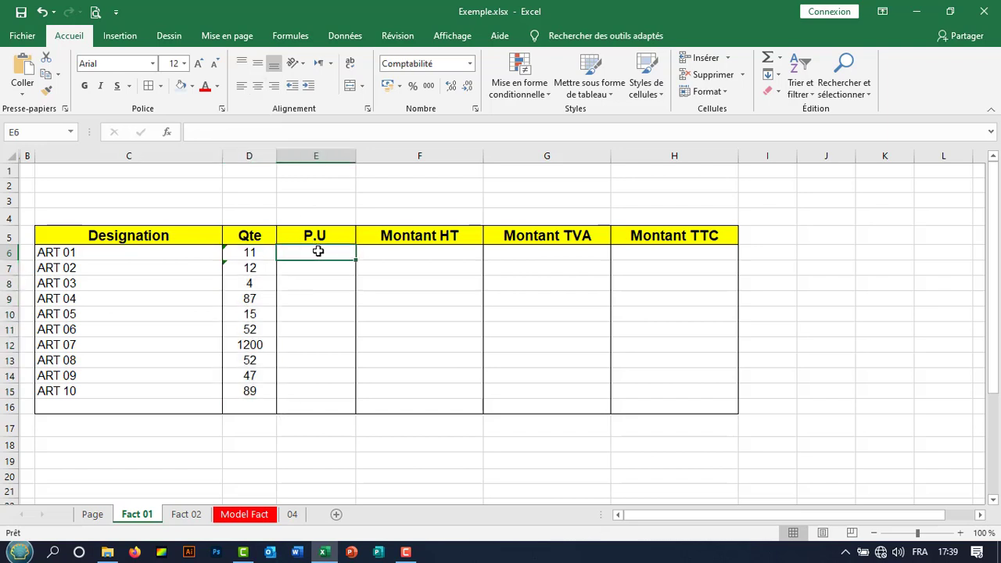
{"action": "type", "text": "1200"}
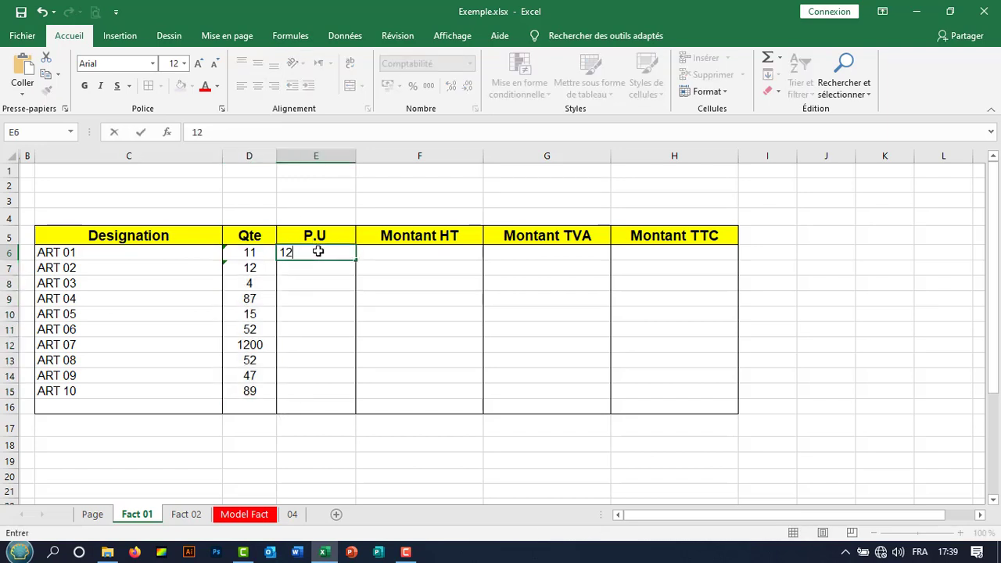
{"action": "key", "text": "Return"}
{"action": "type", "text": "1500"}
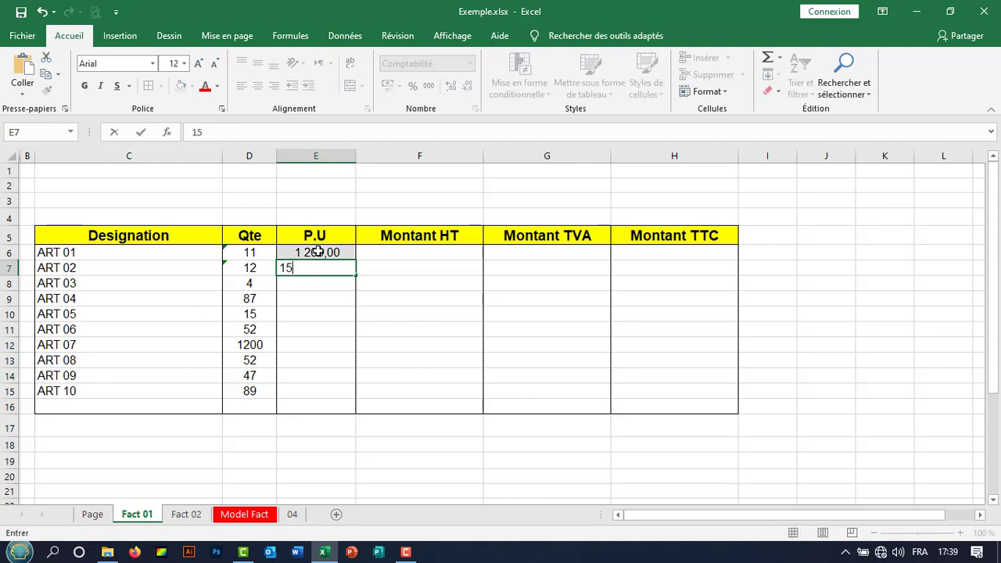
{"action": "key", "text": "Return"}
{"action": "type", "text": "41"}
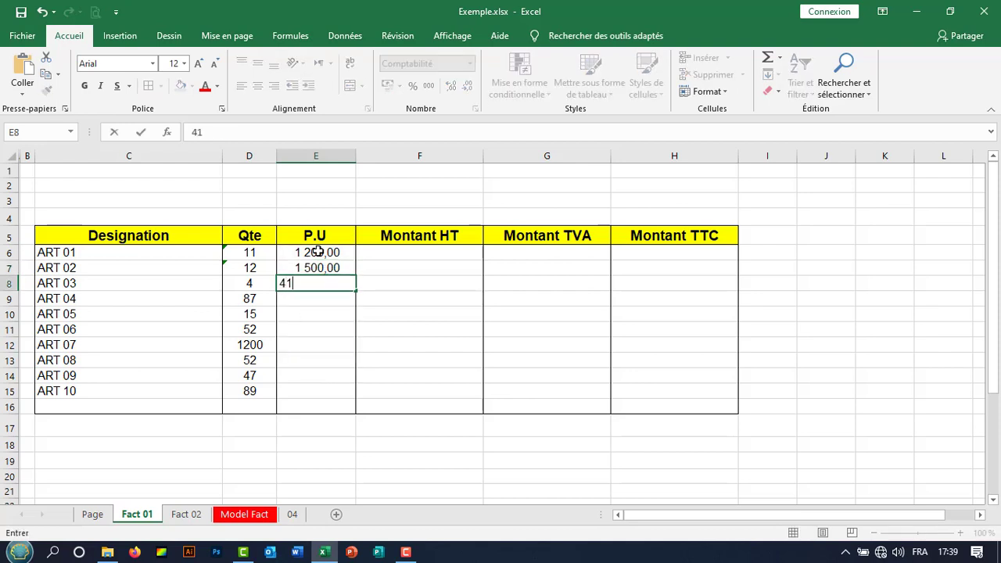
{"action": "key", "text": "Return"}
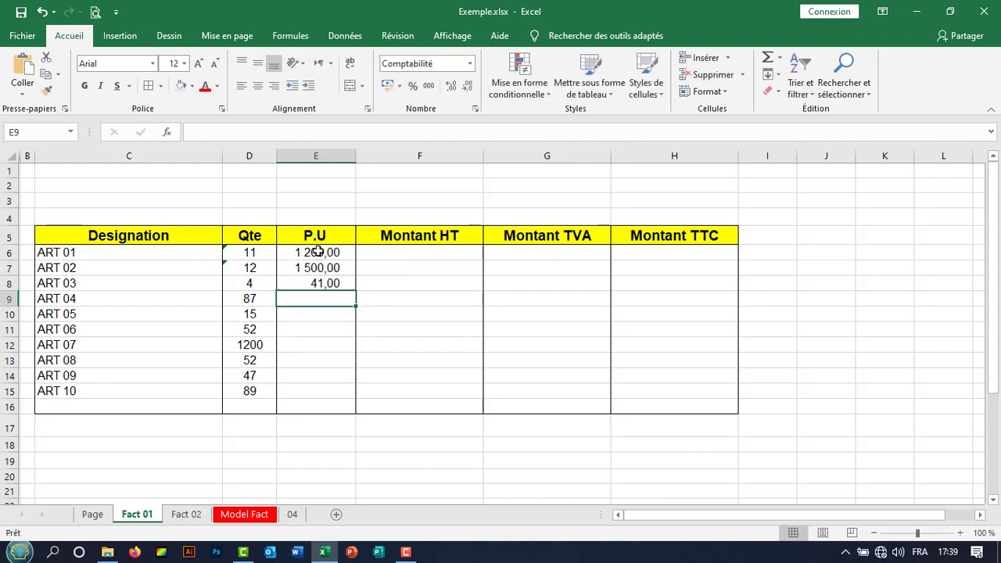
{"action": "type", "text": "52"}
{"action": "key", "text": "Return"}
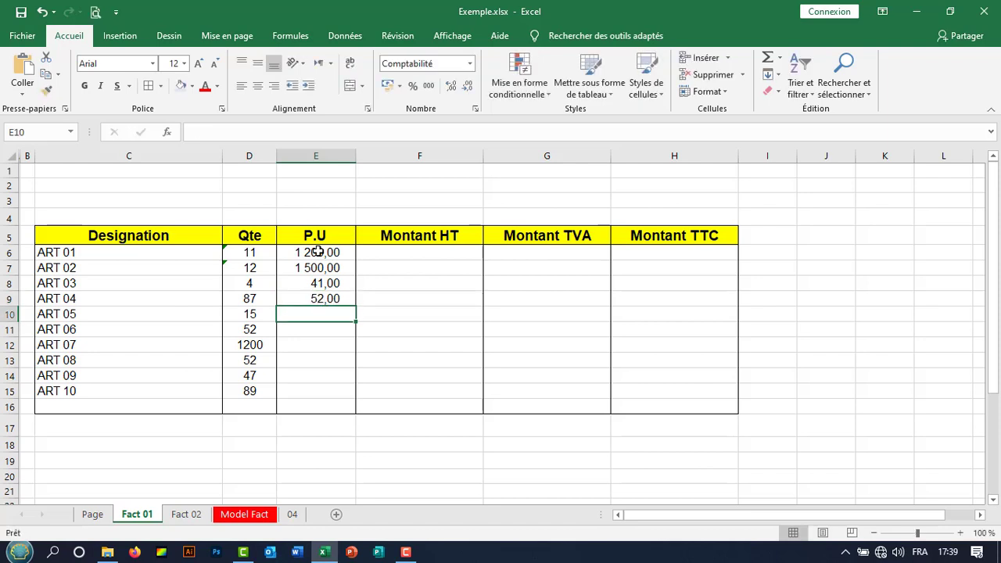
{"action": "type", "text": "63"}
{"action": "key", "text": "Return"}
Enter the P.U values 95, 820, 452, 125 and 2400 for ART 06 to ART 10 in E11:E15.
{"action": "type", "text": "95"}
{"action": "key", "text": "Return"}
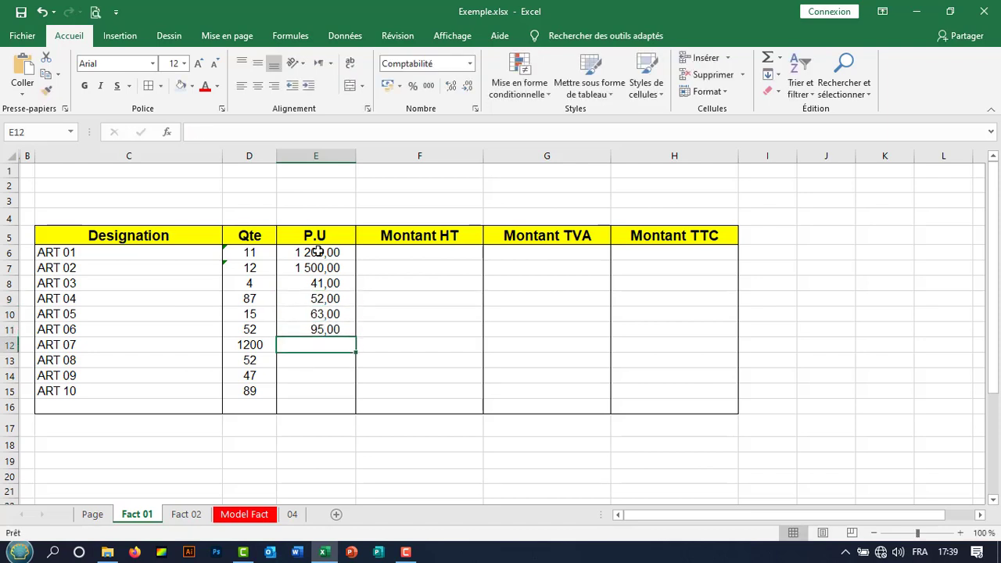
{"action": "type", "text": "820"}
{"action": "key", "text": "Return"}
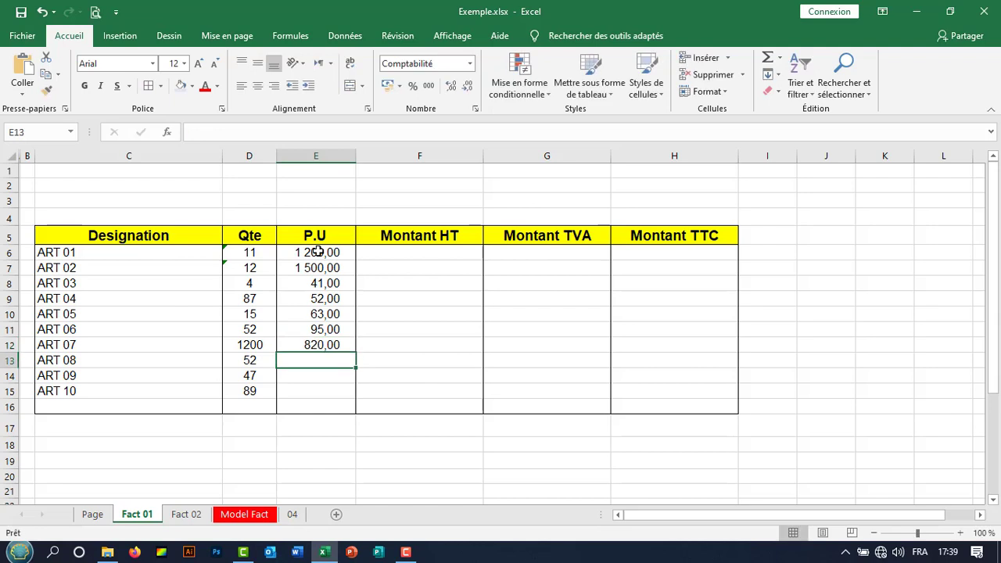
{"action": "type", "text": "452"}
{"action": "key", "text": "Return"}
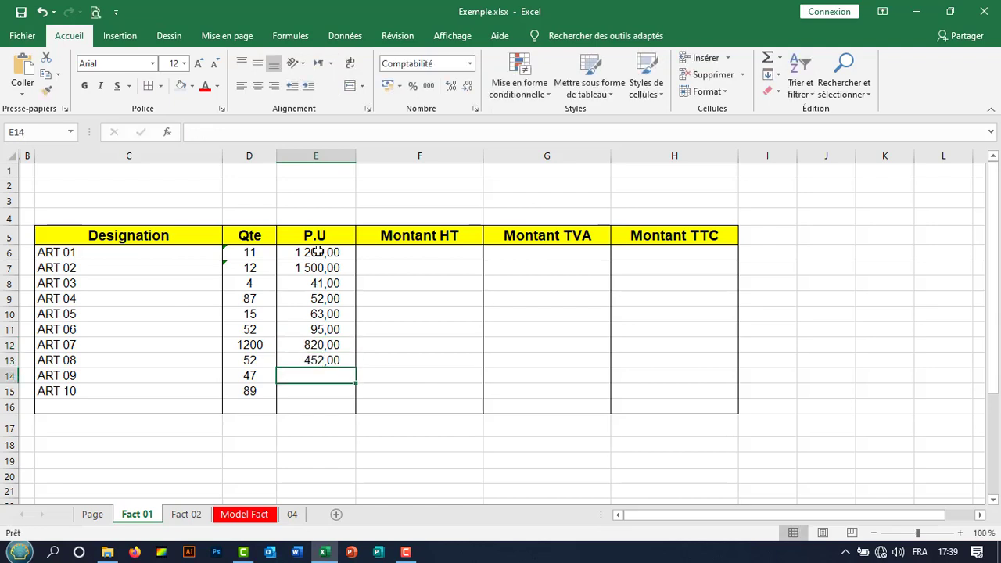
{"action": "type", "text": "125"}
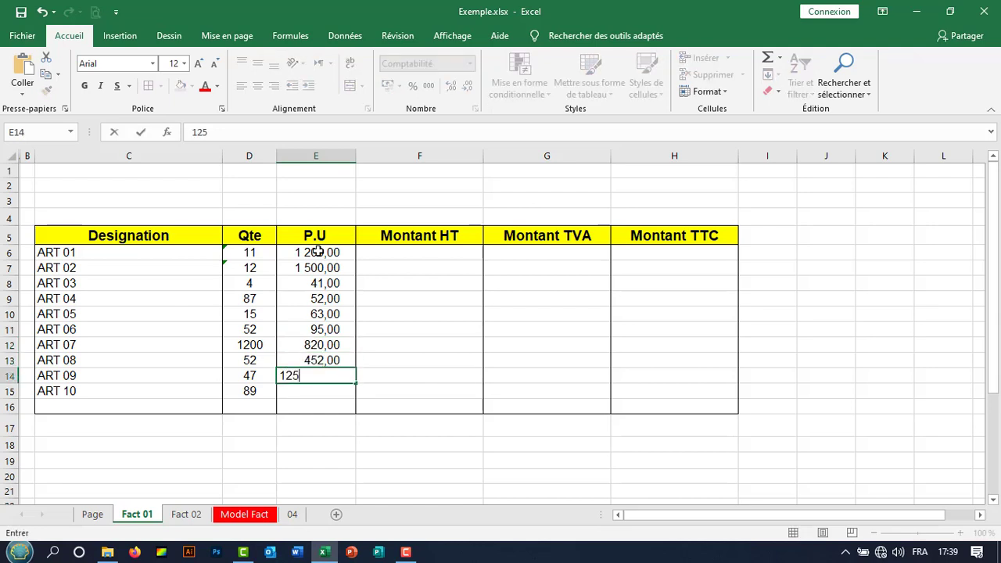
{"action": "key", "text": "Return"}
{"action": "type", "text": "2400"}
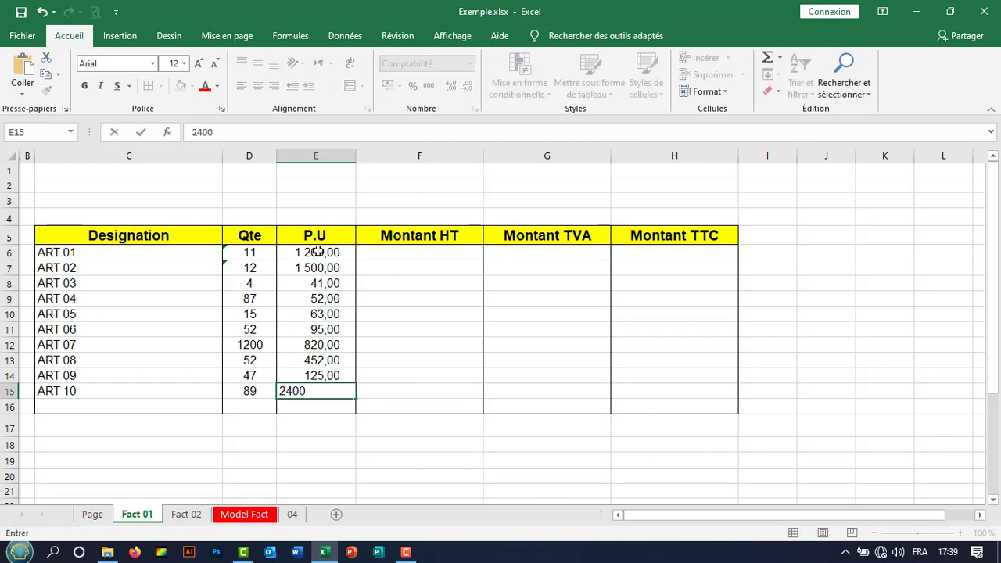
{"action": "key", "text": "Return"}
{"action": "left_click", "coordinate": [388, 446]}
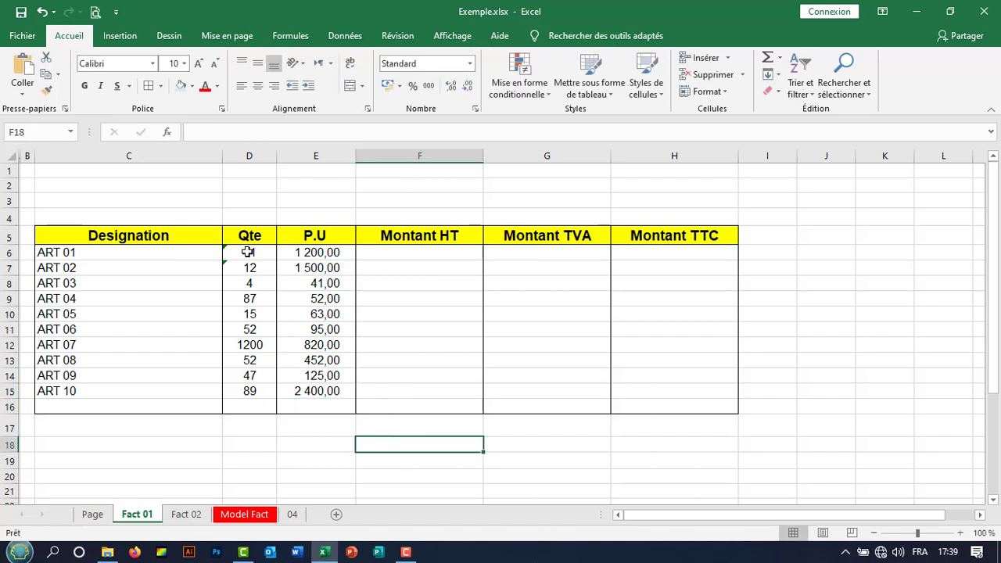
Calculate the Montant HT of ART 01 in F6 by multiplying quantity and unit price with the formula =D6*E6.
{"action": "left_click_drag", "start_coordinate": [247, 252], "coordinate": [249, 391]}
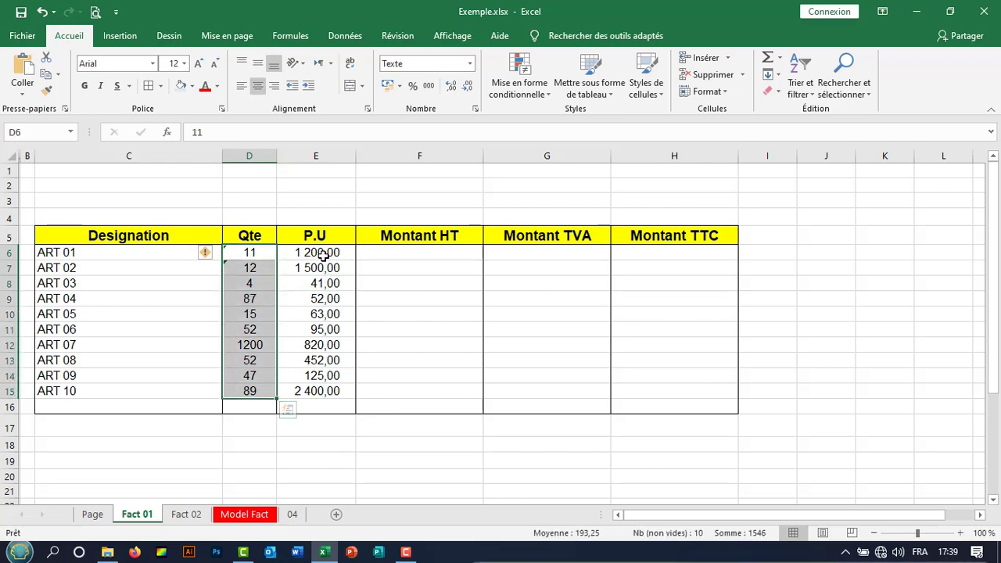
{"action": "left_click_drag", "start_coordinate": [323, 255], "coordinate": [315, 387]}
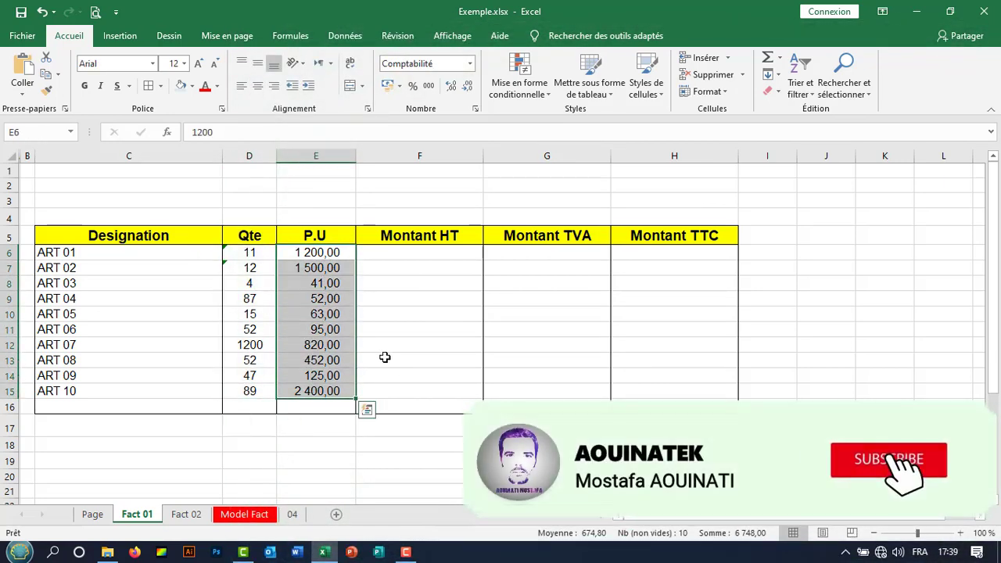
{"action": "left_click", "coordinate": [423, 256]}
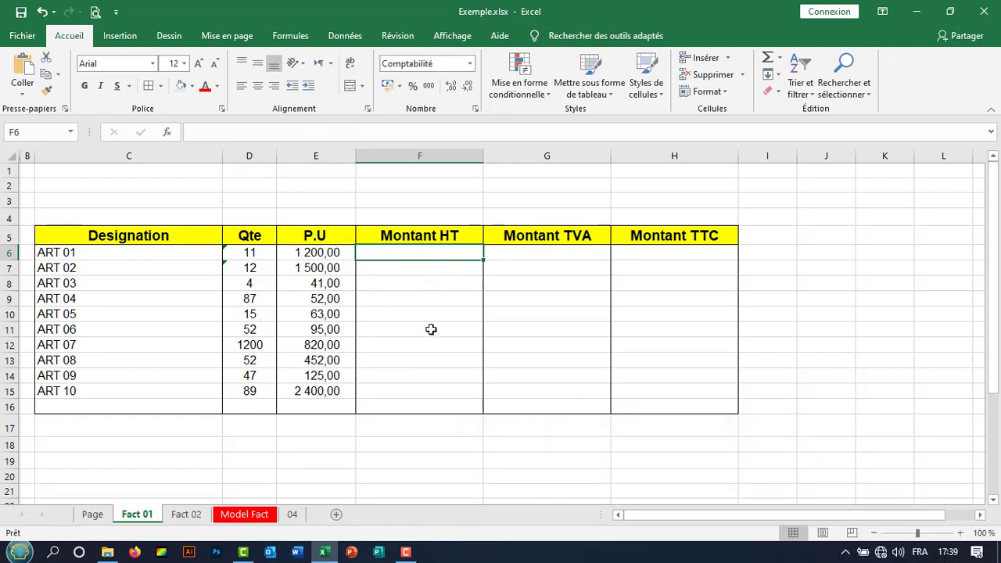
{"action": "type", "text": "="}
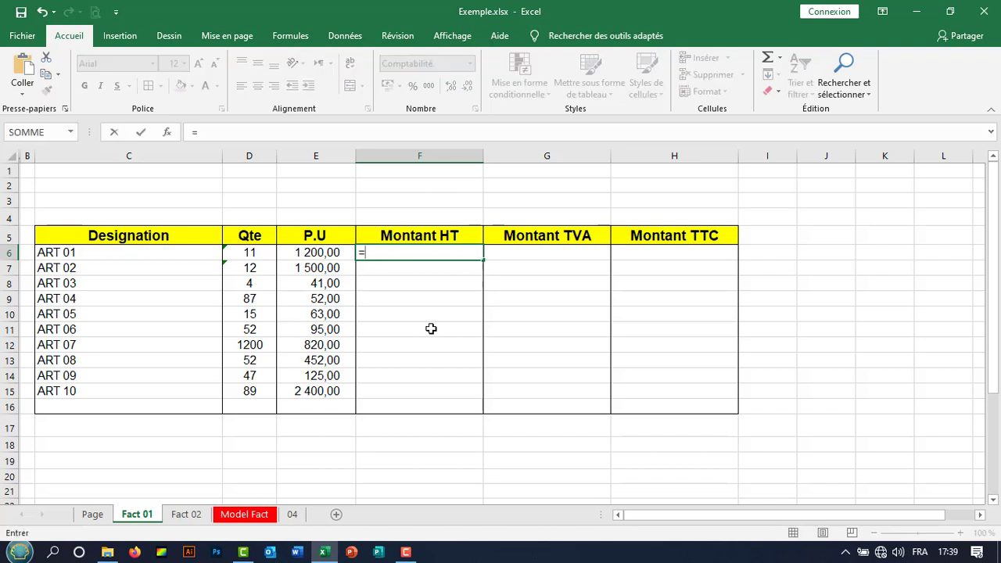
{"action": "left_click", "coordinate": [264, 251]}
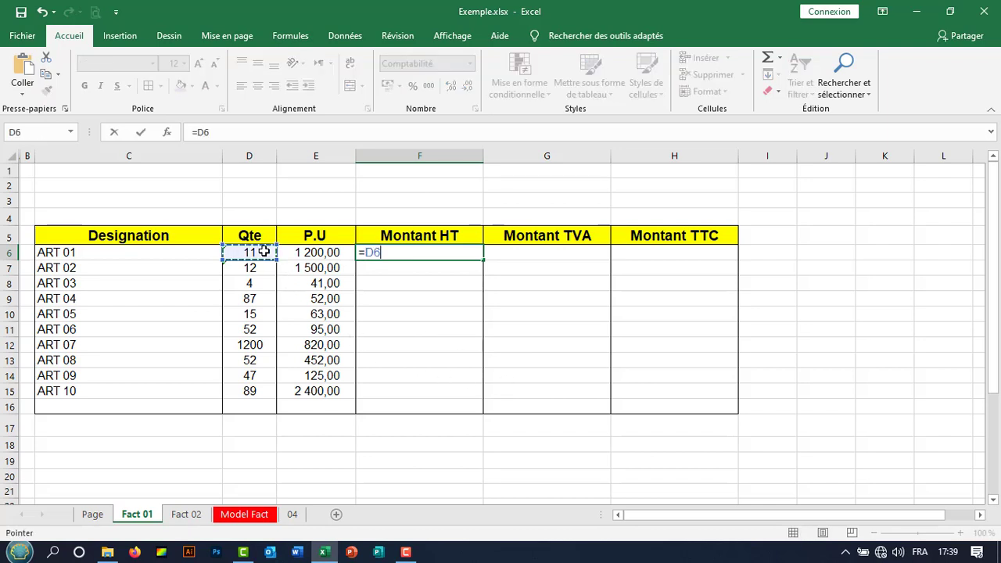
{"action": "type", "text": "*"}
{"action": "left_click", "coordinate": [318, 255]}
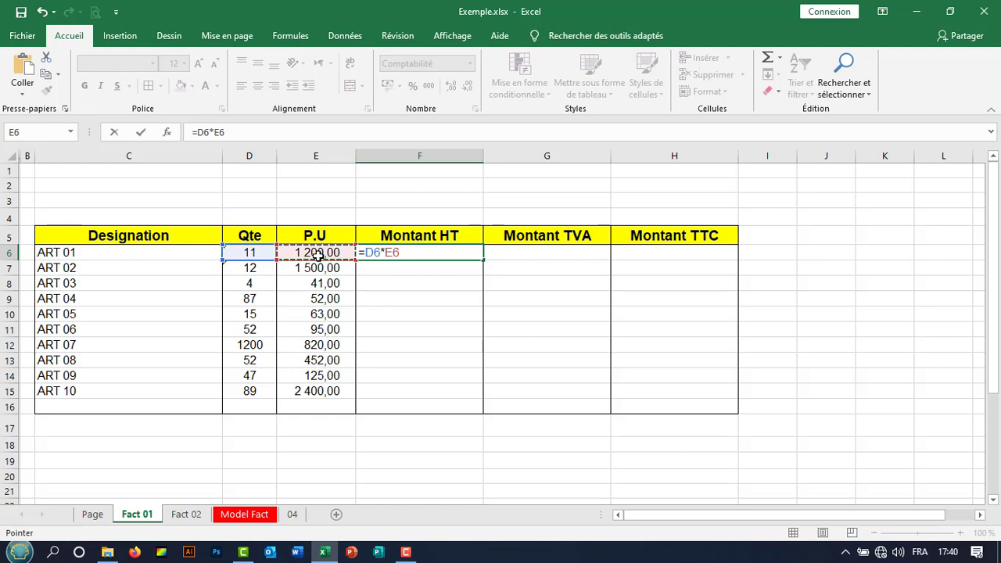
{"action": "key", "text": "Return"}
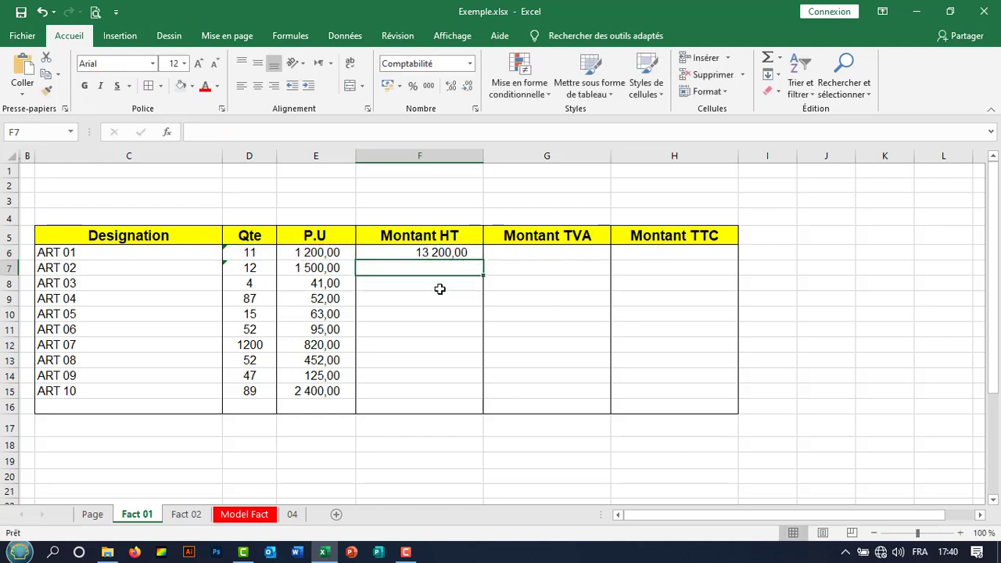
Fill the Montant HT formula from F6 down to F15 for ART 02 to ART 10.
{"action": "left_click", "coordinate": [444, 252]}
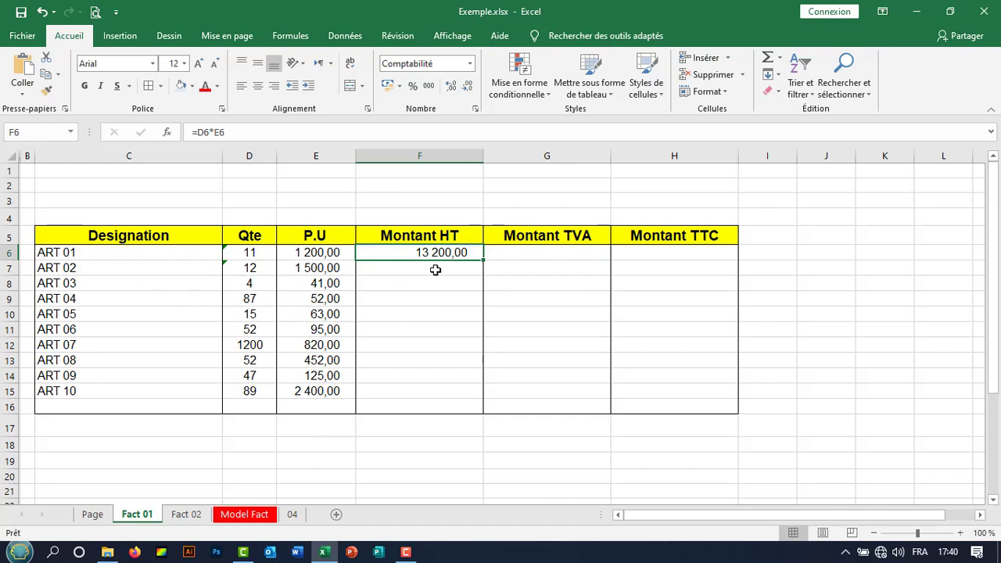
{"action": "left_click_drag", "start_coordinate": [484, 261], "coordinate": [480, 399]}
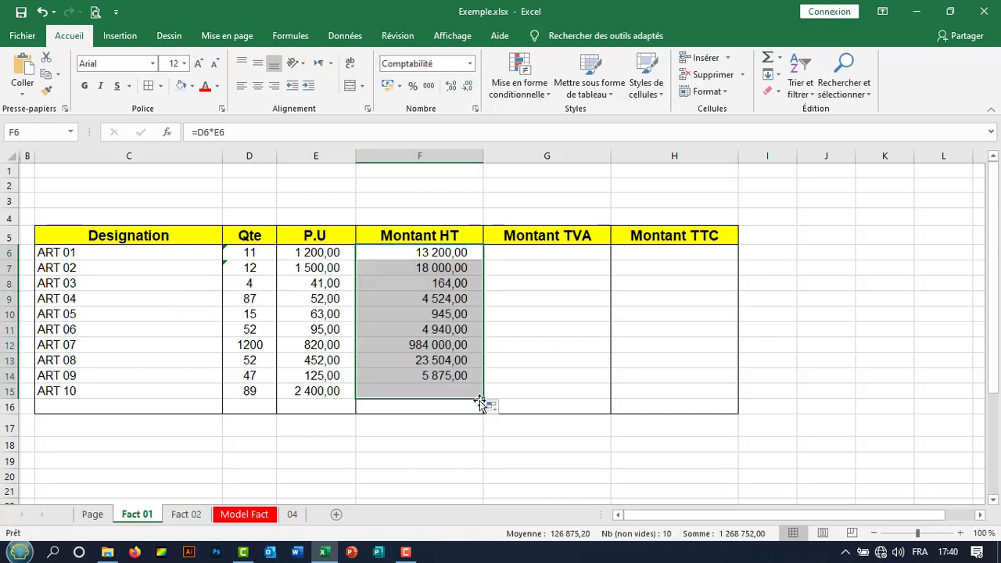
{"action": "left_click", "coordinate": [516, 465]}
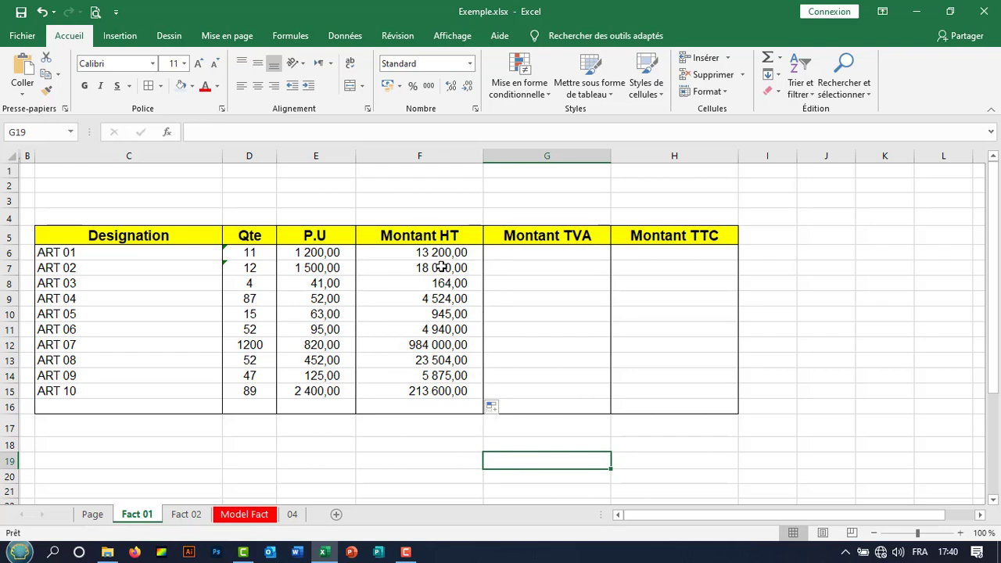
{"action": "left_click_drag", "start_coordinate": [441, 255], "coordinate": [431, 391]}
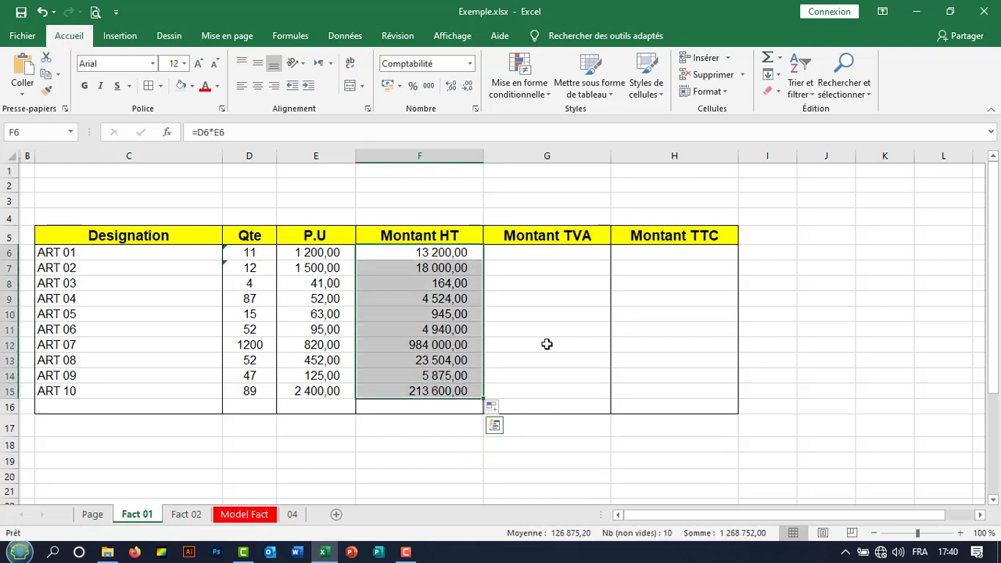
Add the 20% rate to the header in G5 so that it reads Montant TVA 20%.
{"action": "left_click", "coordinate": [539, 254]}
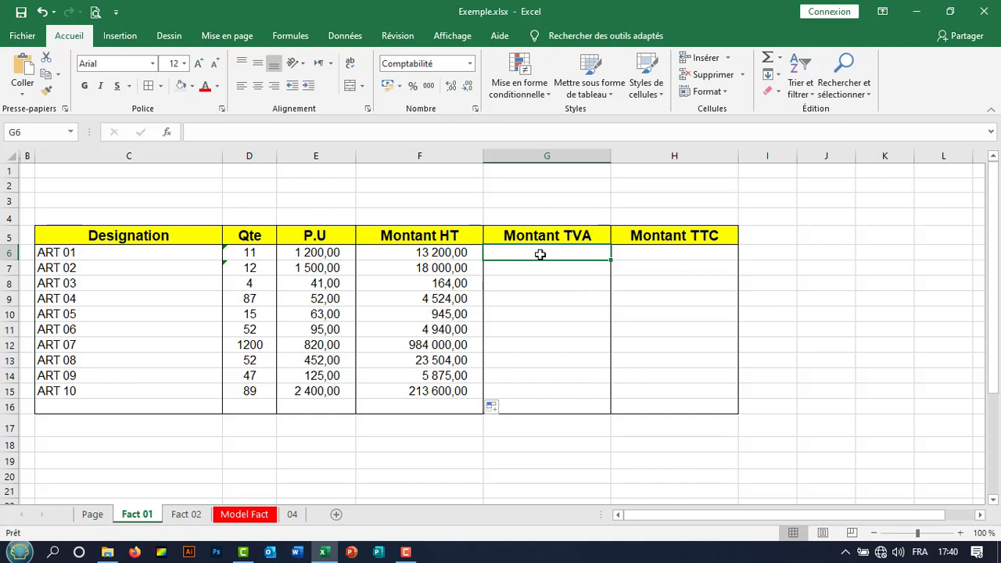
{"action": "double_click", "coordinate": [595, 236]}
{"action": "type", "text": "20%"}
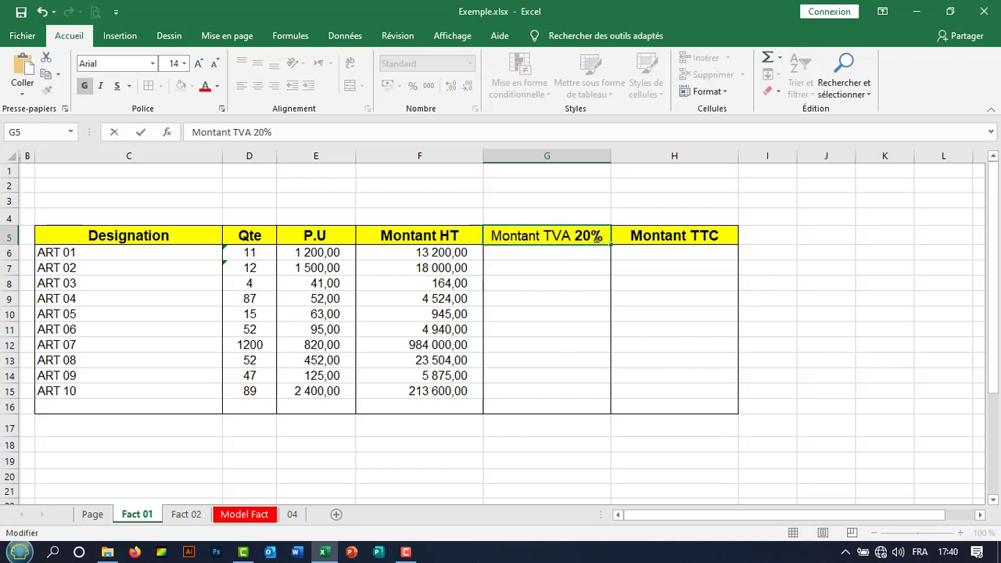
{"action": "left_click", "coordinate": [585, 286]}
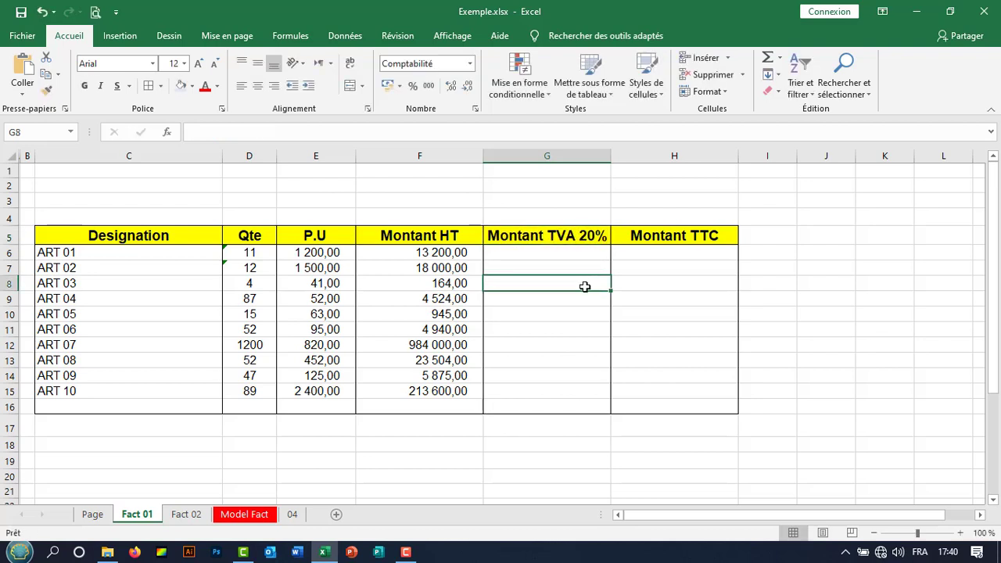
Calculate the TVA amount of ART 01 in G6 with the formula =F6*20%.
{"action": "left_click", "coordinate": [554, 252]}
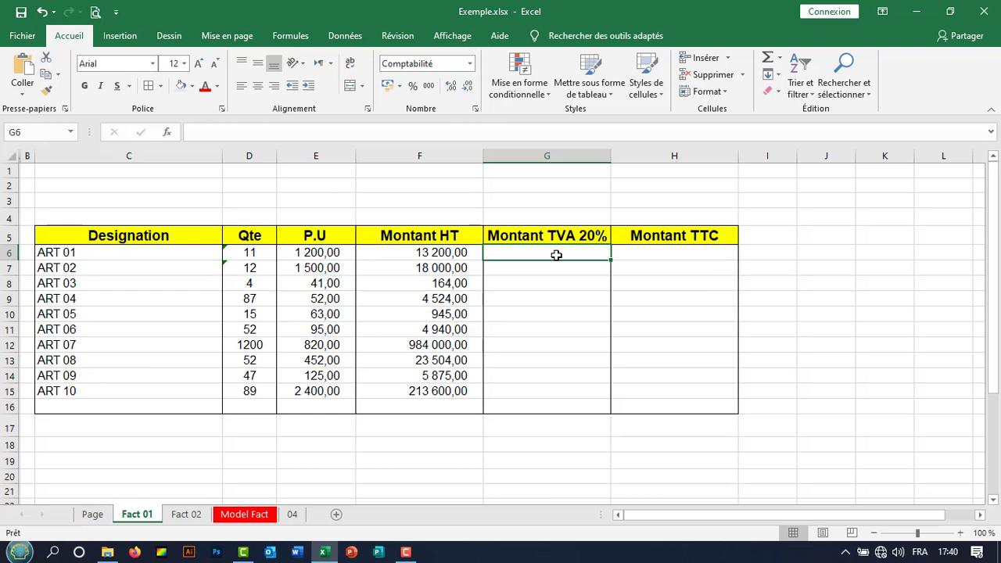
{"action": "type", "text": "="}
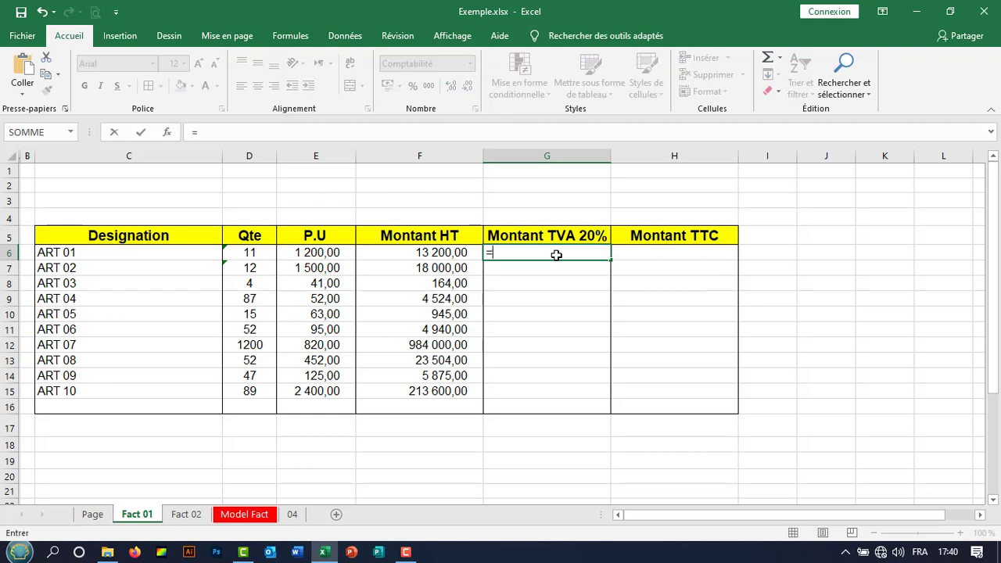
{"action": "key", "text": "Left"}
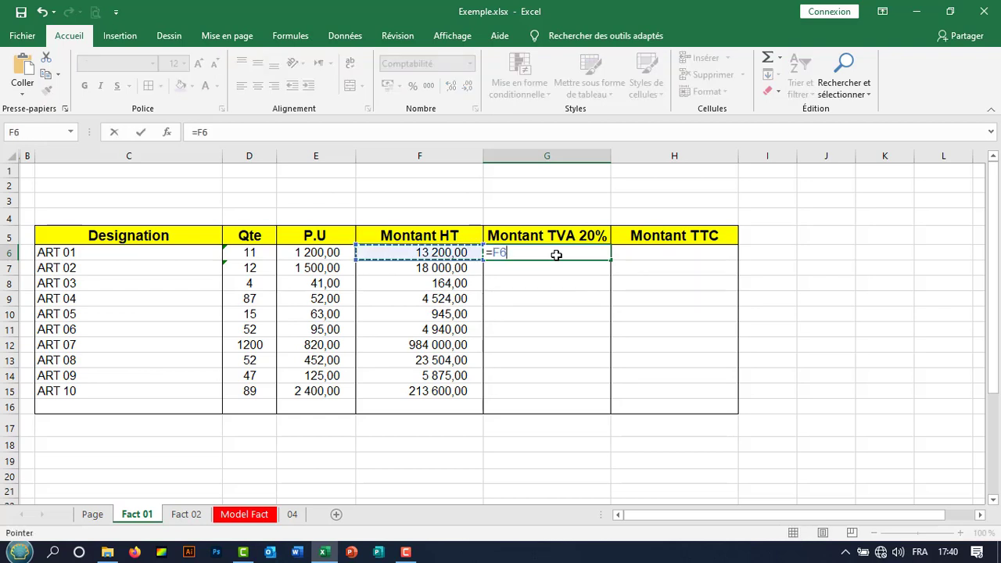
{"action": "type", "text": "*20%"}
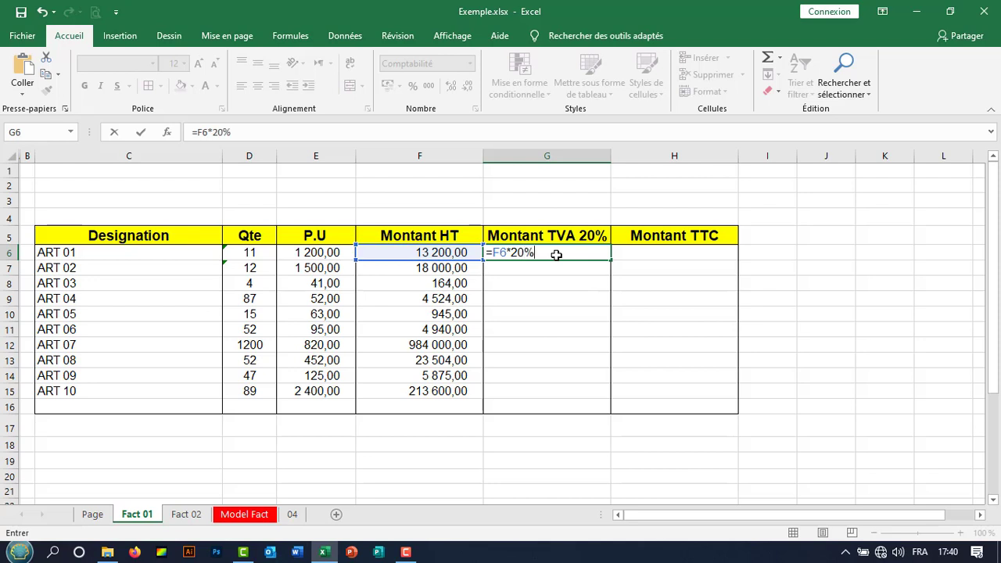
{"action": "key", "text": "Return"}
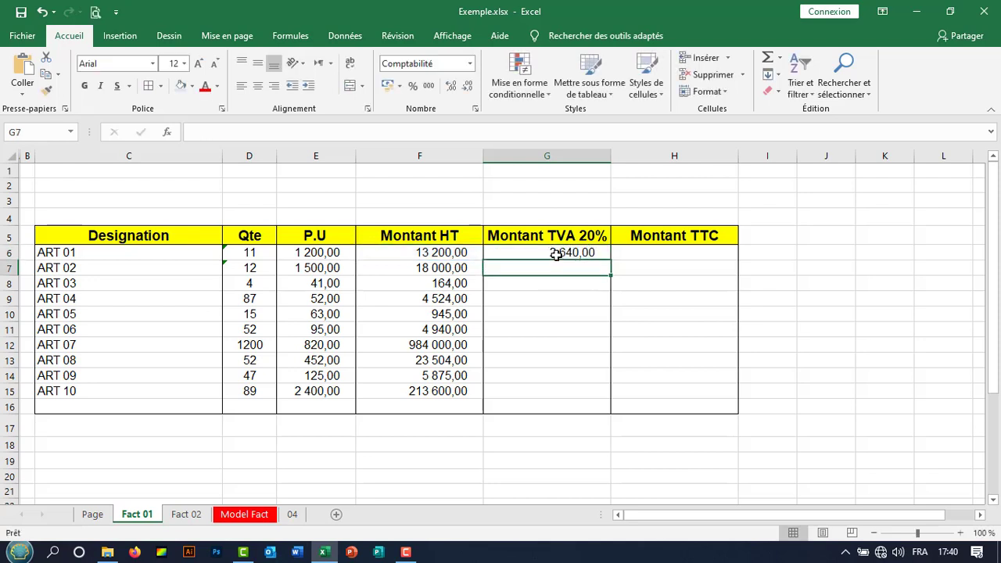
Fill the TVA formula from G6 down to G15 for the remaining articles.
{"action": "left_click", "coordinate": [550, 288]}
{"action": "left_click", "coordinate": [574, 252]}
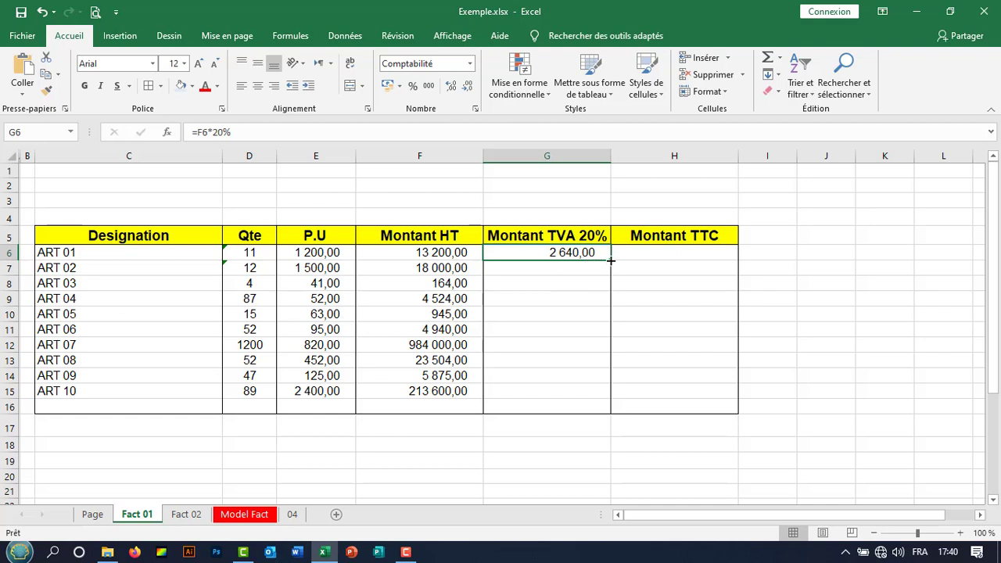
{"action": "left_click_drag", "start_coordinate": [611, 260], "coordinate": [609, 397]}
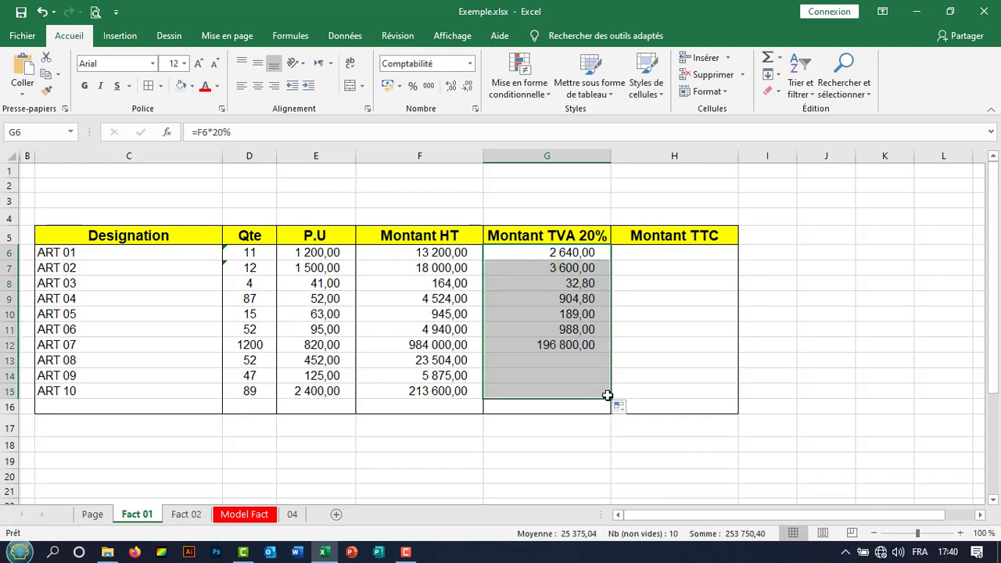
{"action": "left_click", "coordinate": [613, 444]}
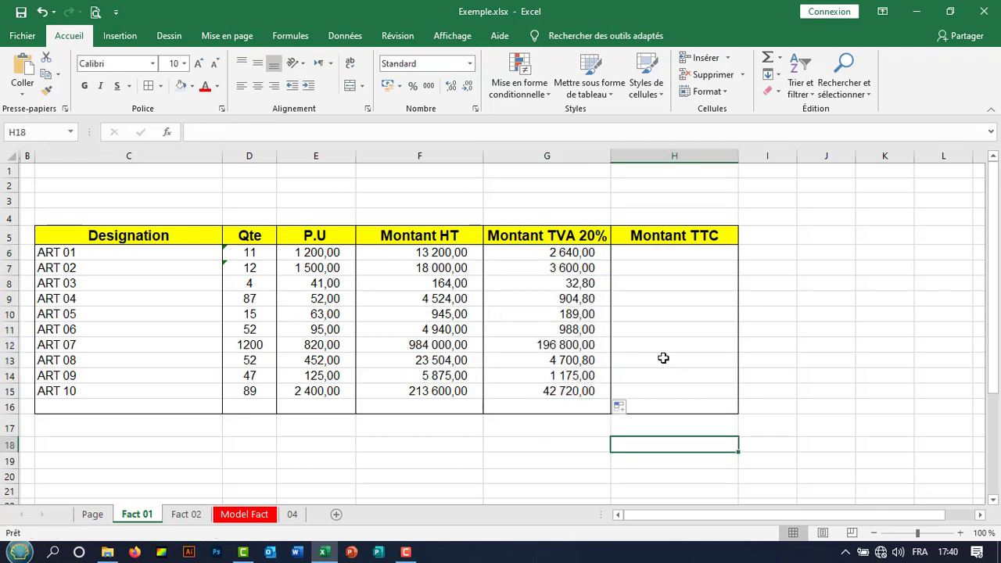
Calculate the Montant TTC of ART 01 in H6 by adding Montant HT and TVA with =F6+G6.
{"action": "left_click", "coordinate": [641, 255]}
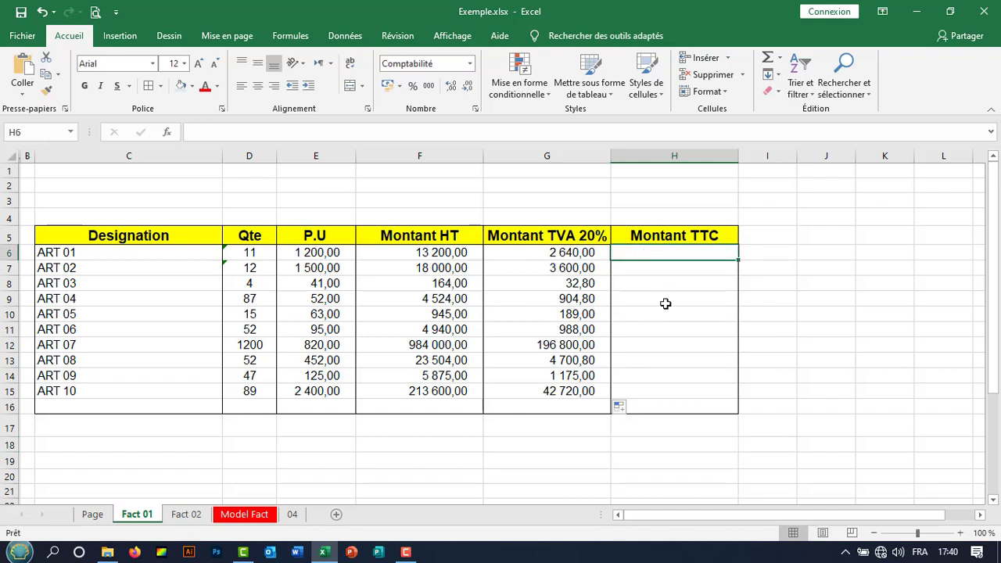
{"action": "type", "text": "="}
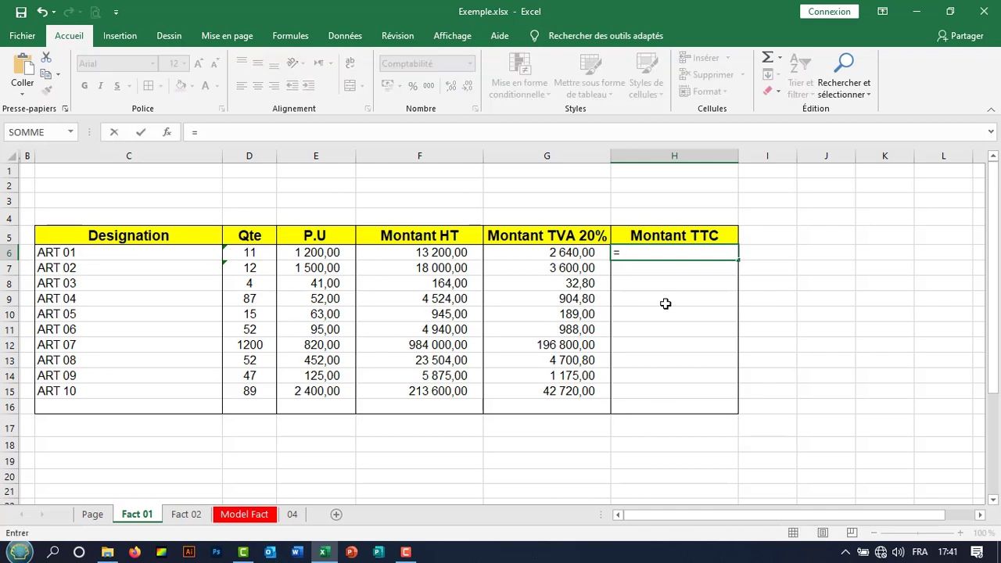
{"action": "key", "text": "Left"}
{"action": "key", "text": "Left"}
{"action": "type", "text": "+"}
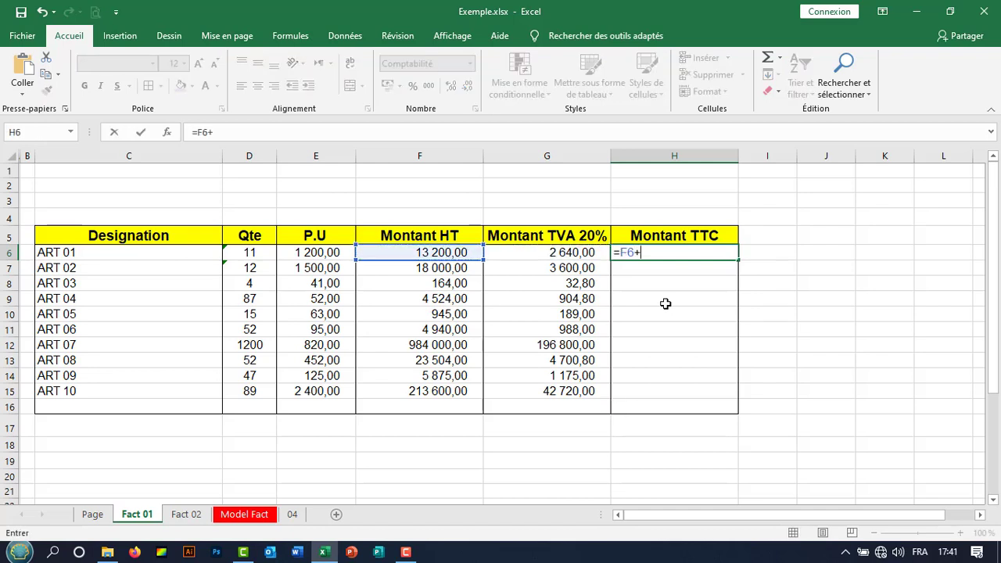
{"action": "key", "text": "Left"}
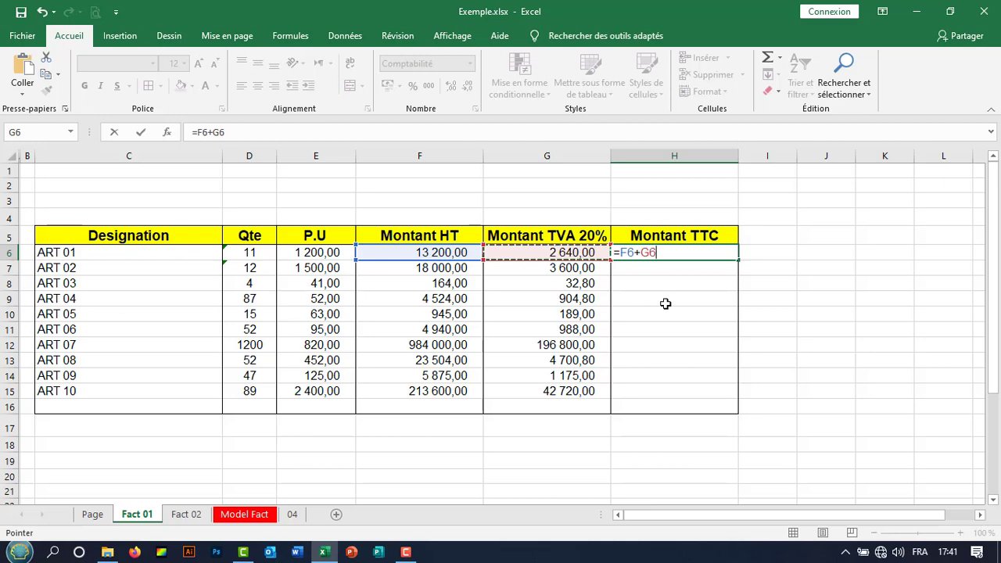
{"action": "key", "text": "Return"}
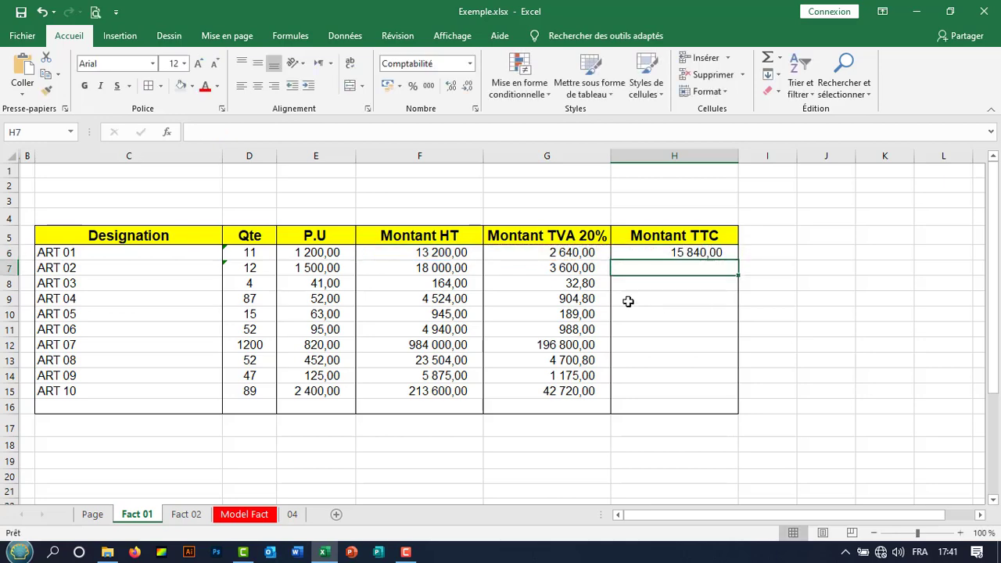
Fill the Montant TTC formula from H6 down to H15 for ART 02 to ART 10.
{"action": "left_click", "coordinate": [461, 253]}
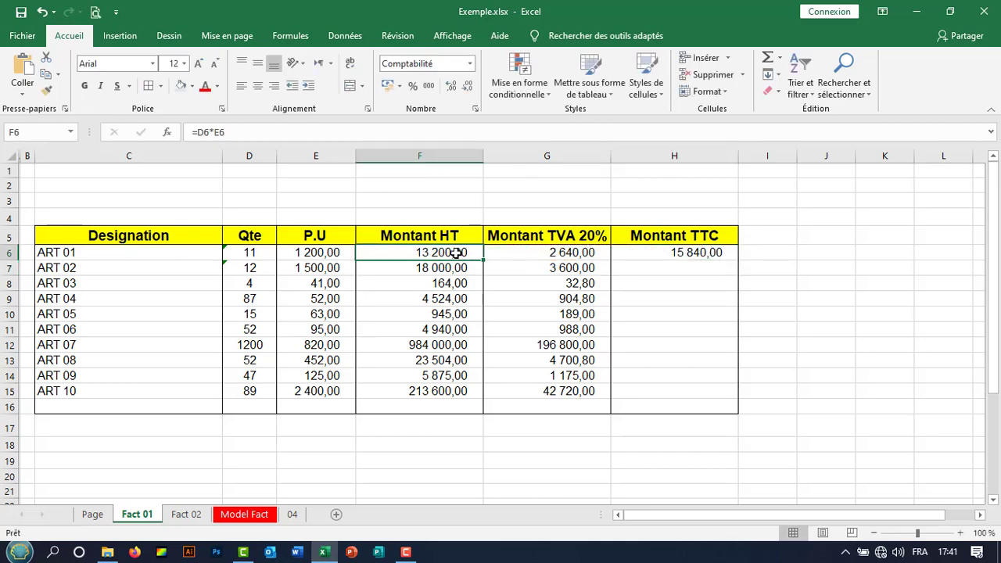
{"action": "left_click", "coordinate": [680, 253]}
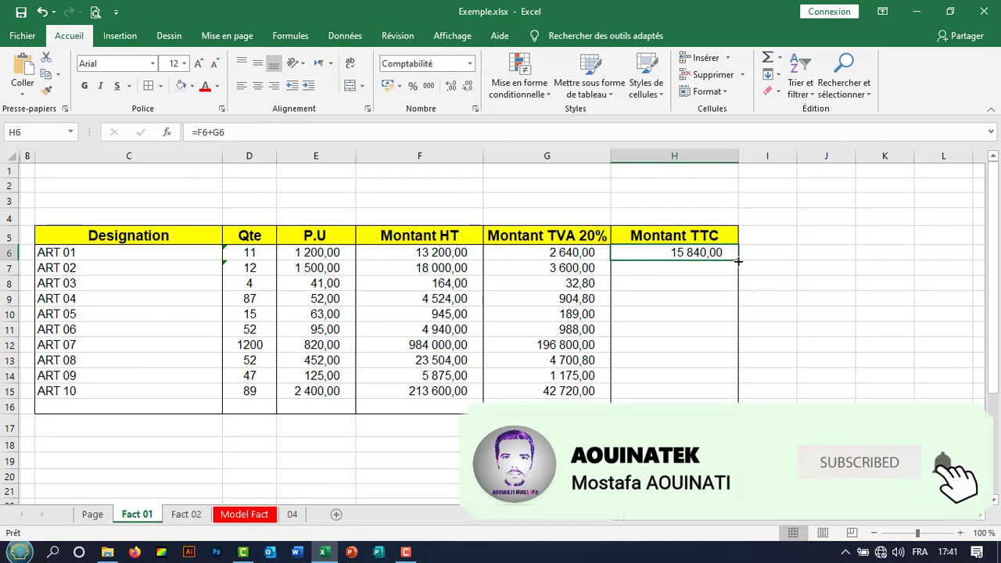
{"action": "left_click_drag", "start_coordinate": [738, 263], "coordinate": [732, 397]}
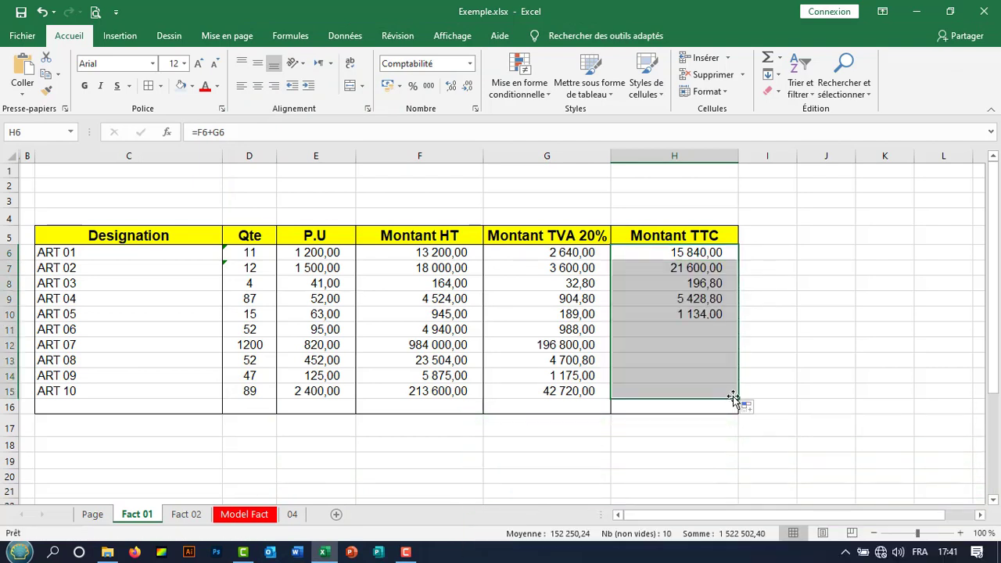
{"action": "left_click", "coordinate": [800, 380]}
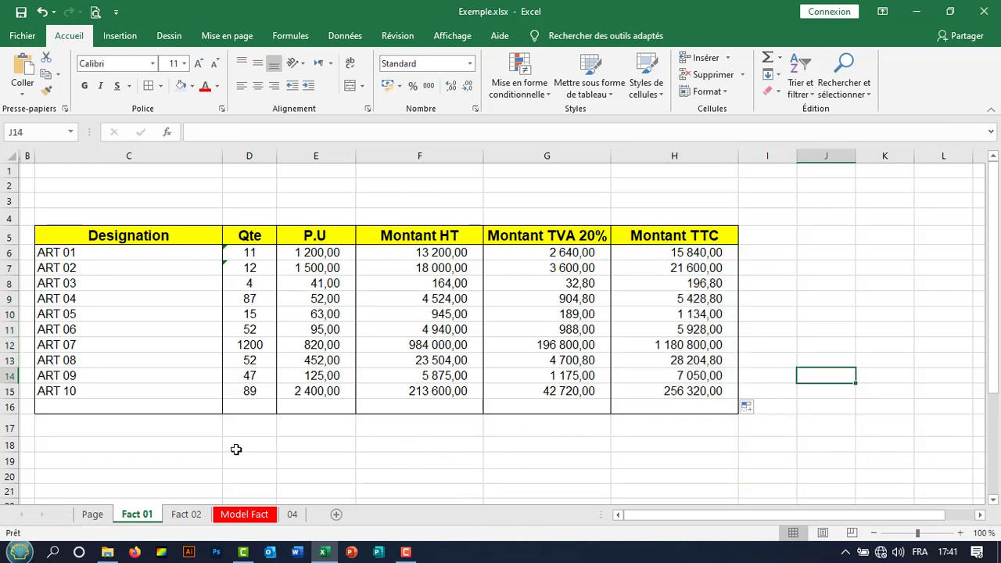
Enter the label TOTAL GENERAL in C17, directly below the invoice table.
{"action": "left_click_drag", "start_coordinate": [172, 427], "coordinate": [326, 422]}
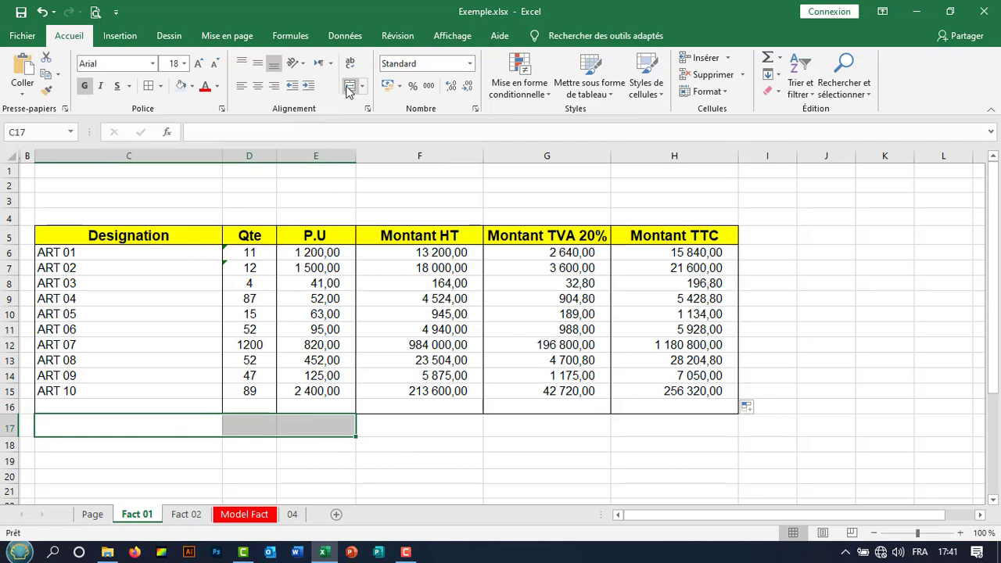
{"action": "type", "text": "TO"}
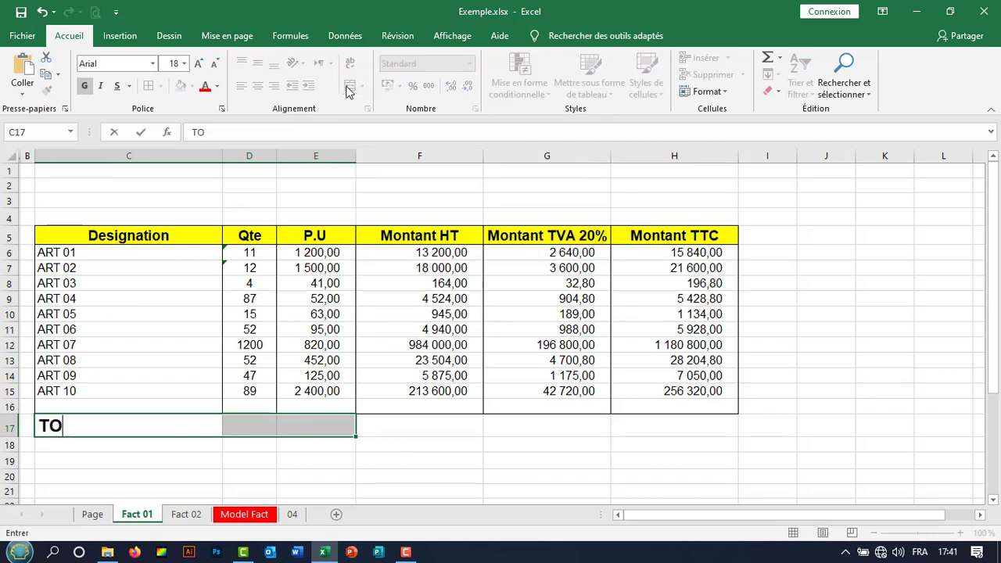
{"action": "type", "text": "TAL GENERAL"}
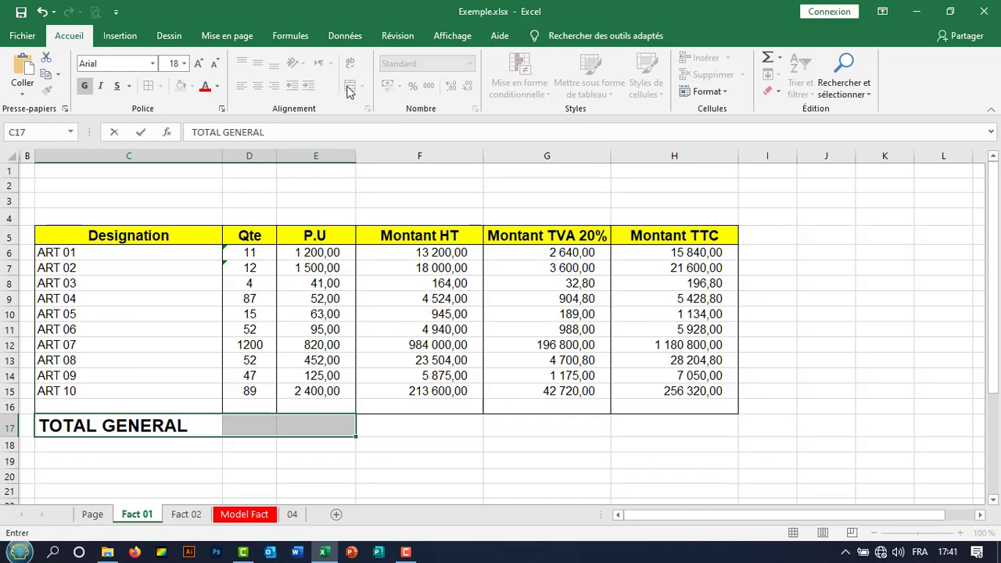
{"action": "left_click", "coordinate": [416, 427]}
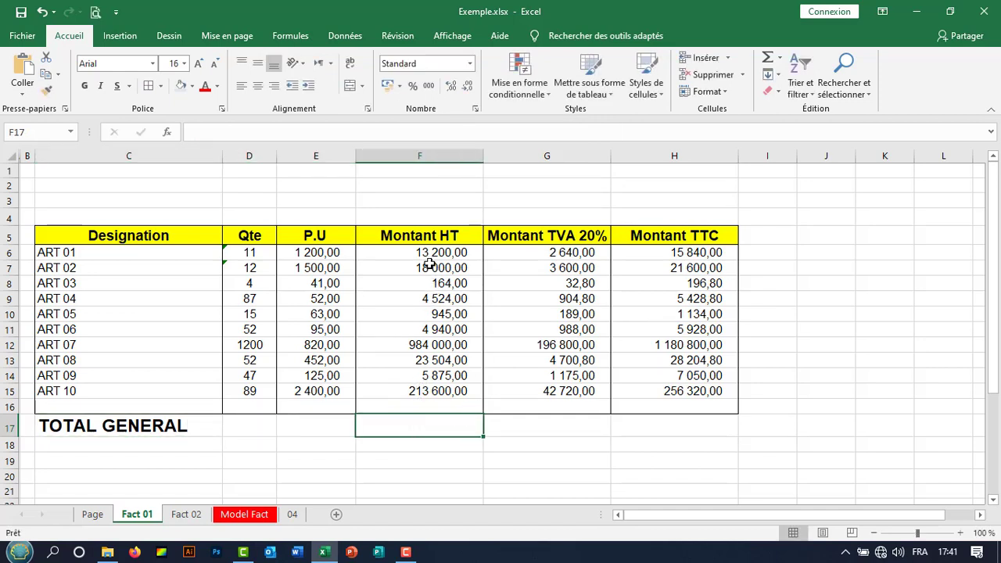
Calculate the Montant HT grand total in F17 with =SOMME(F6:F16).
{"action": "left_click_drag", "start_coordinate": [429, 254], "coordinate": [418, 391]}
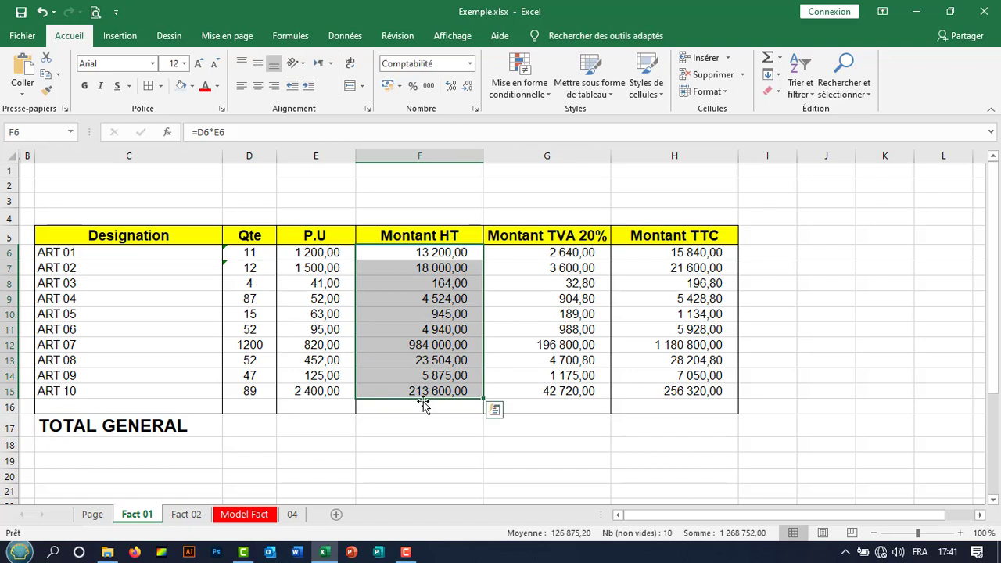
{"action": "left_click", "coordinate": [431, 425]}
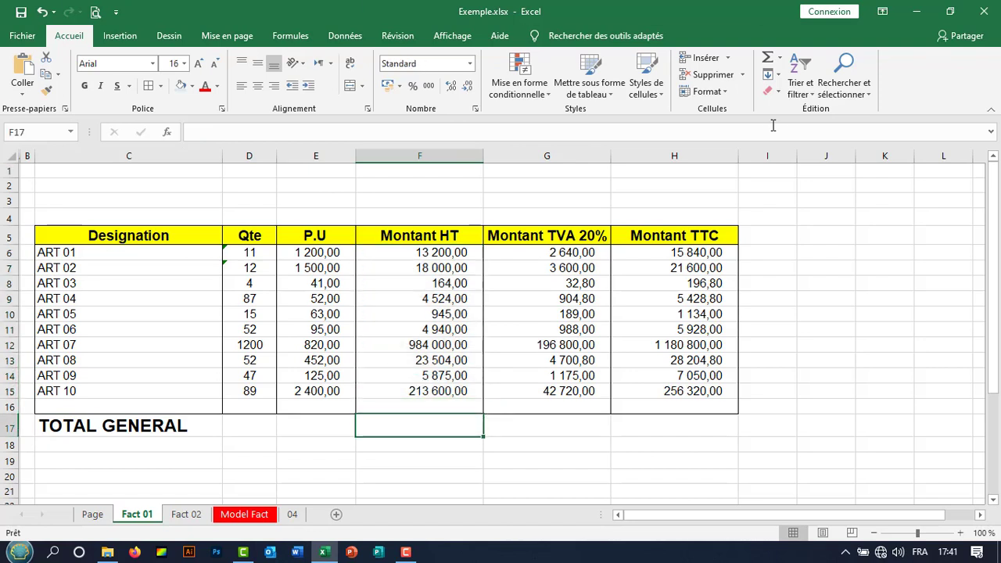
{"action": "left_click", "coordinate": [767, 58]}
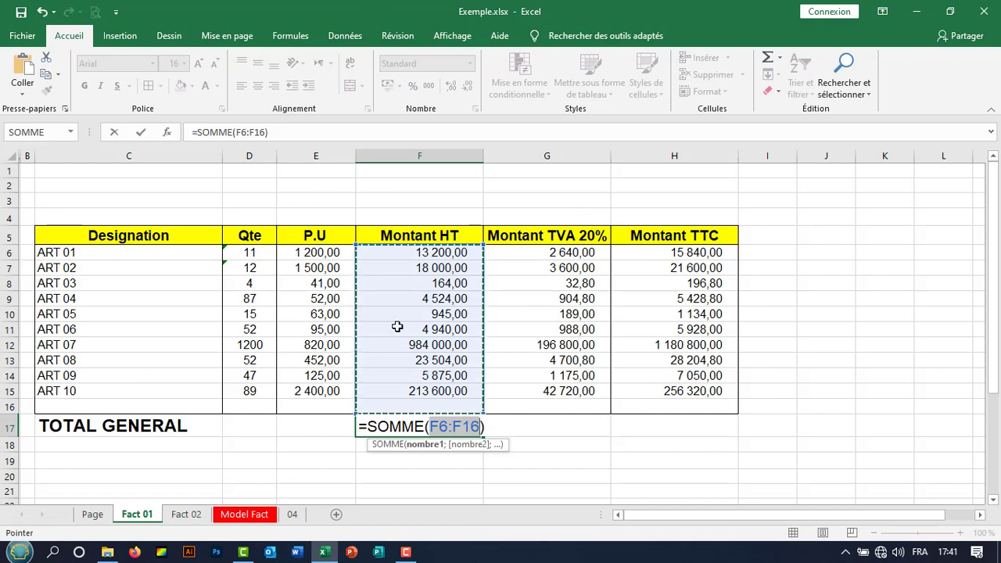
{"action": "key", "text": "Return"}
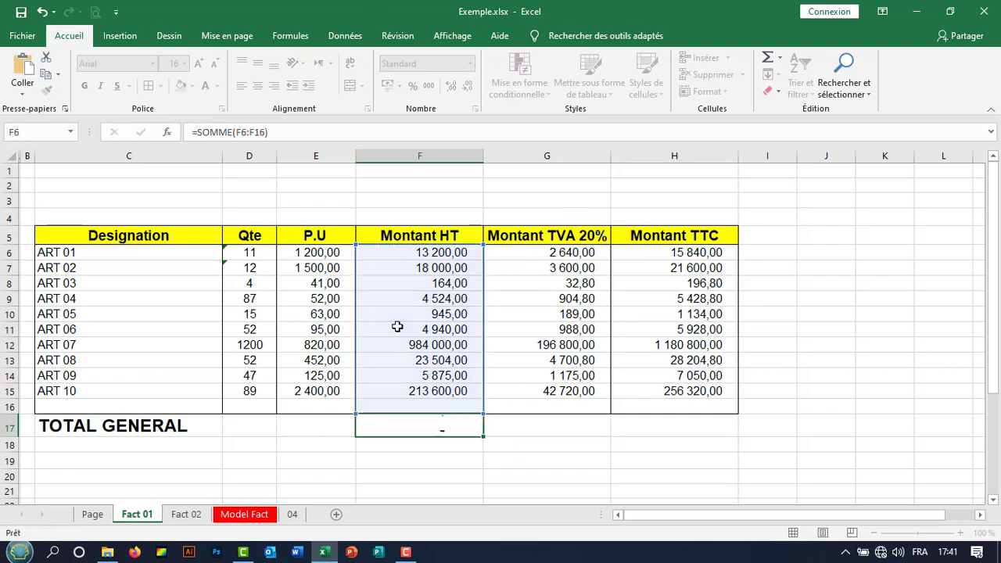
Fill the total formula from F17 across to H17, and check the combined sum of the HT and TVA totals.
{"action": "left_click", "coordinate": [442, 426]}
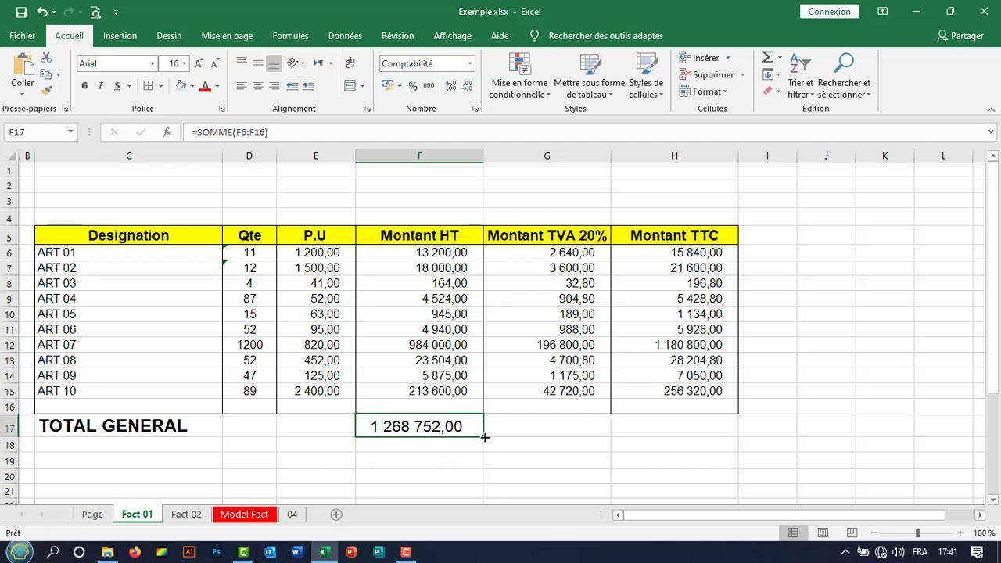
{"action": "left_click_drag", "start_coordinate": [484, 438], "coordinate": [680, 436]}
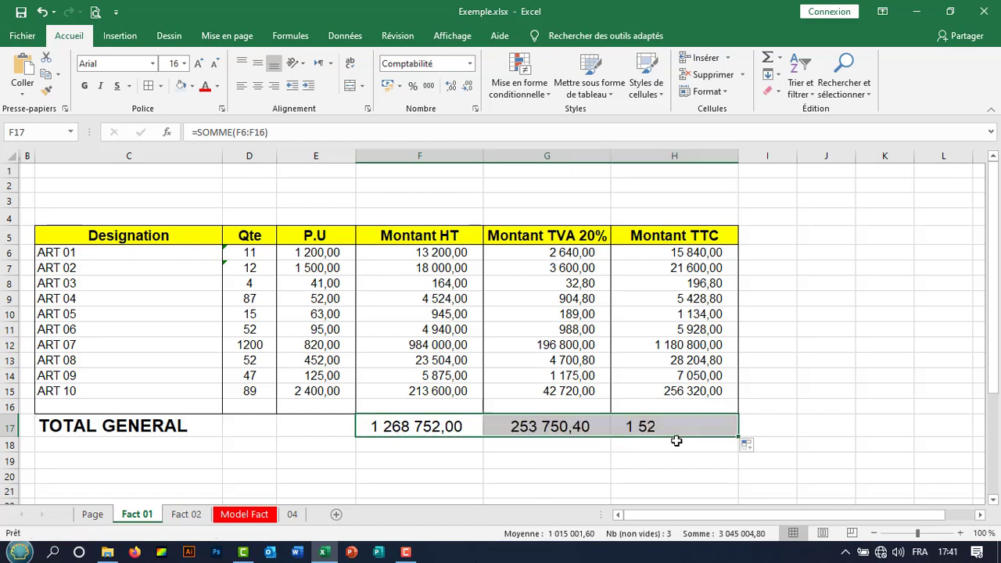
{"action": "left_click", "coordinate": [616, 473]}
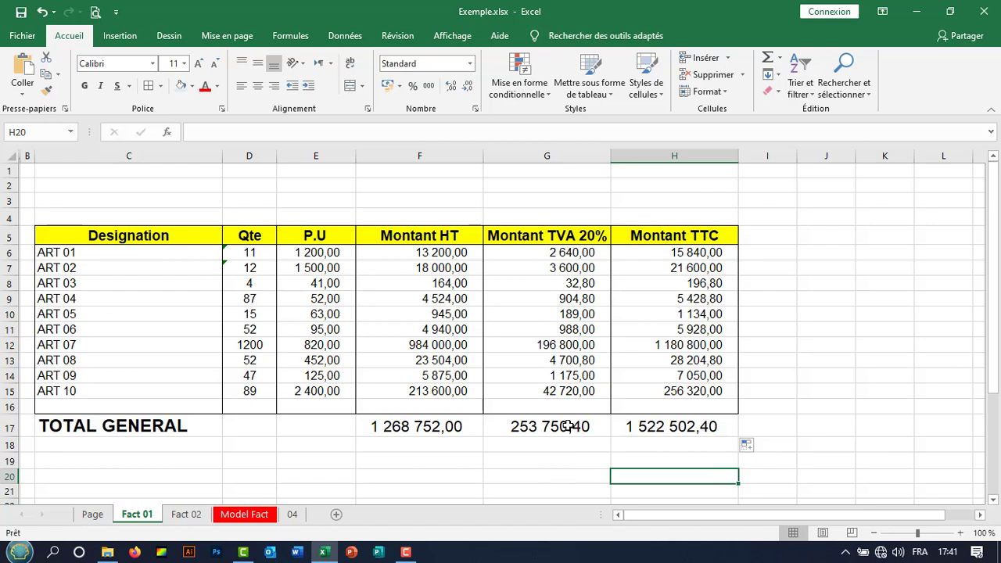
{"action": "left_click_drag", "start_coordinate": [568, 426], "coordinate": [444, 428]}
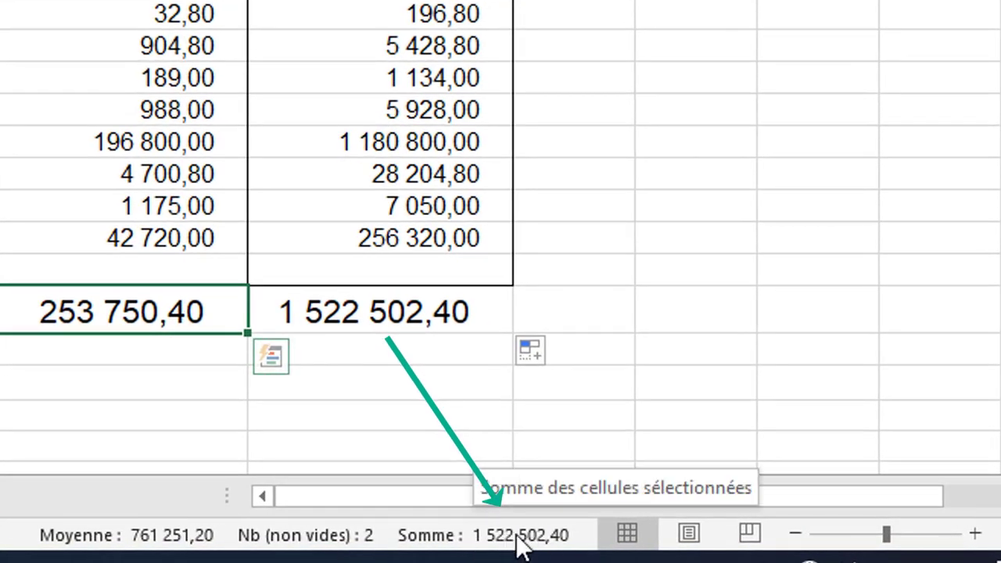
{"action": "left_click", "coordinate": [274, 422]}
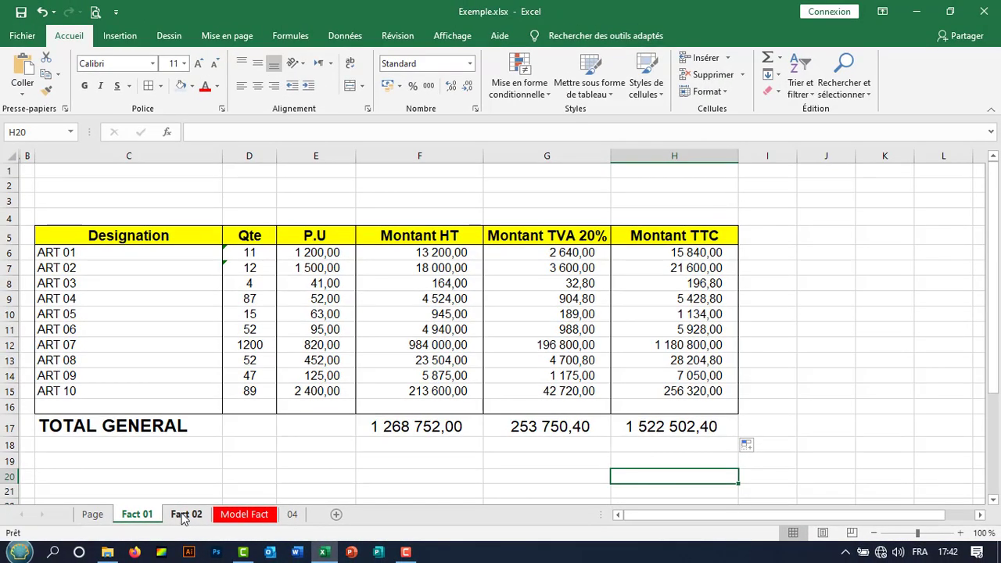
Enter ART 01 as the first Designation in C9 of sheet Fact 02.
{"action": "left_click", "coordinate": [186, 515]}
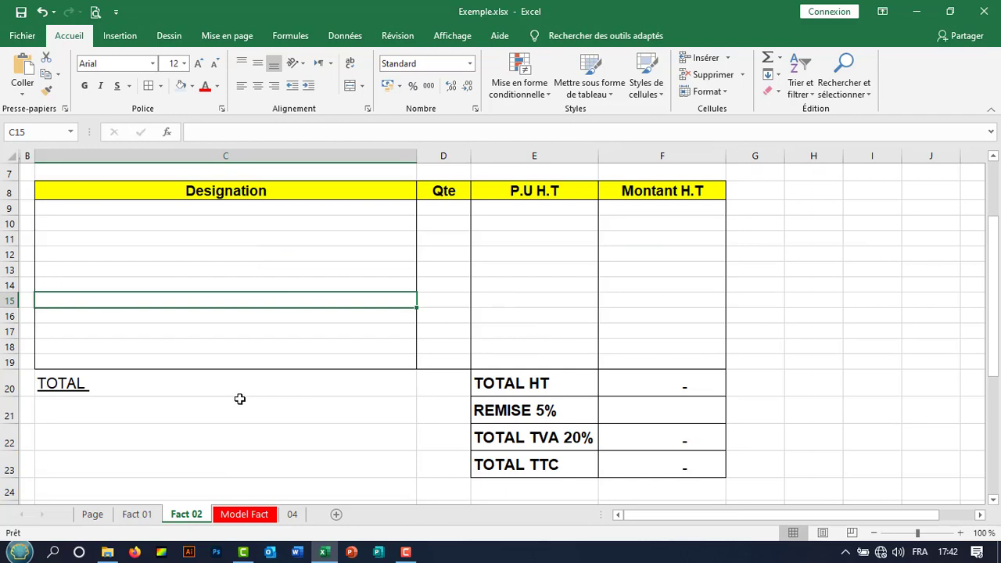
{"action": "scroll", "coordinate": [370, 313], "scroll_direction": "up", "scroll_amount": 2}
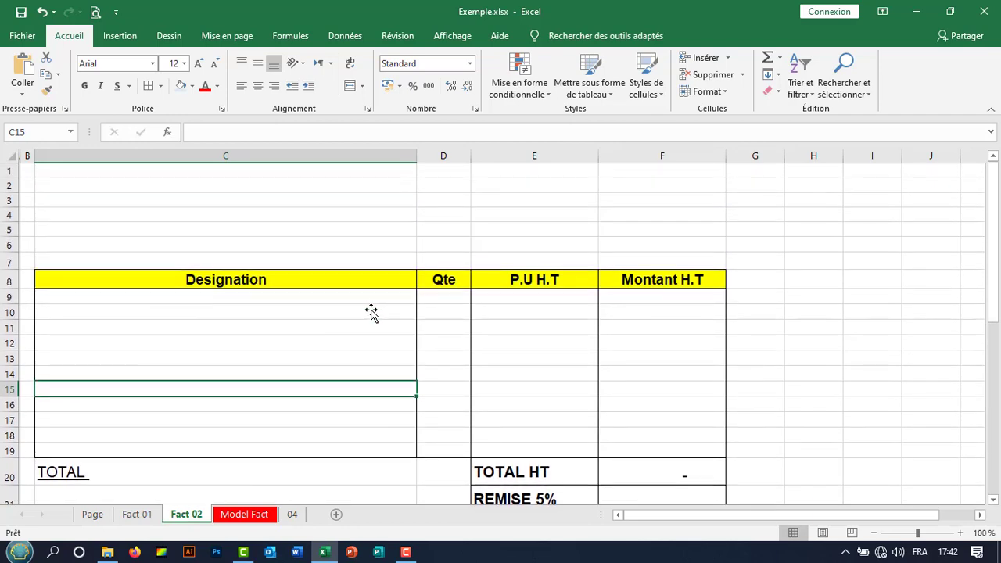
{"action": "scroll", "coordinate": [370, 313], "scroll_direction": "down", "scroll_amount": 3}
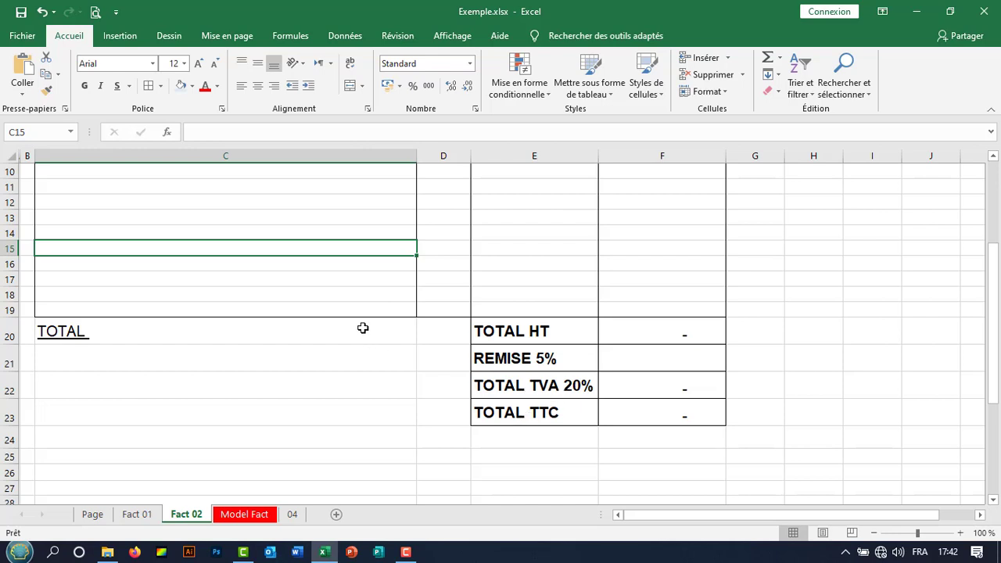
{"action": "scroll", "coordinate": [363, 328], "scroll_direction": "up", "scroll_amount": 2}
{"action": "left_click", "coordinate": [262, 253]}
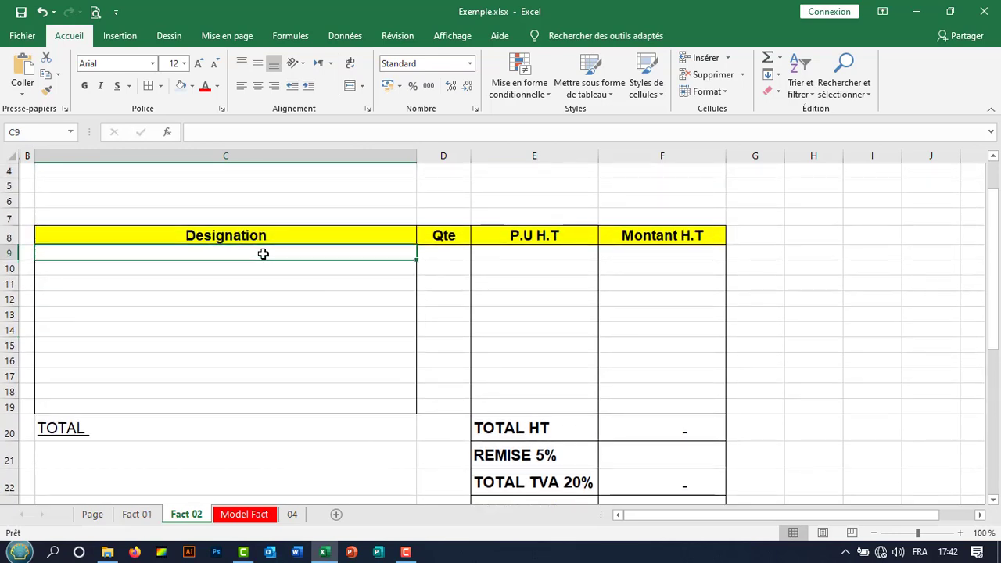
{"action": "type", "text": "ART"}
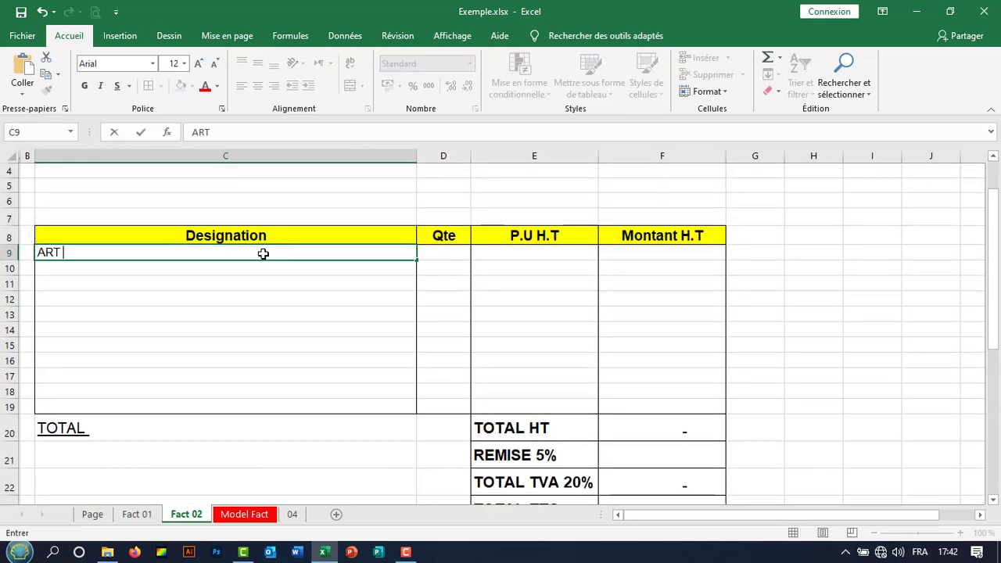
{"action": "type", "text": " 01"}
{"action": "key", "text": "Return"}
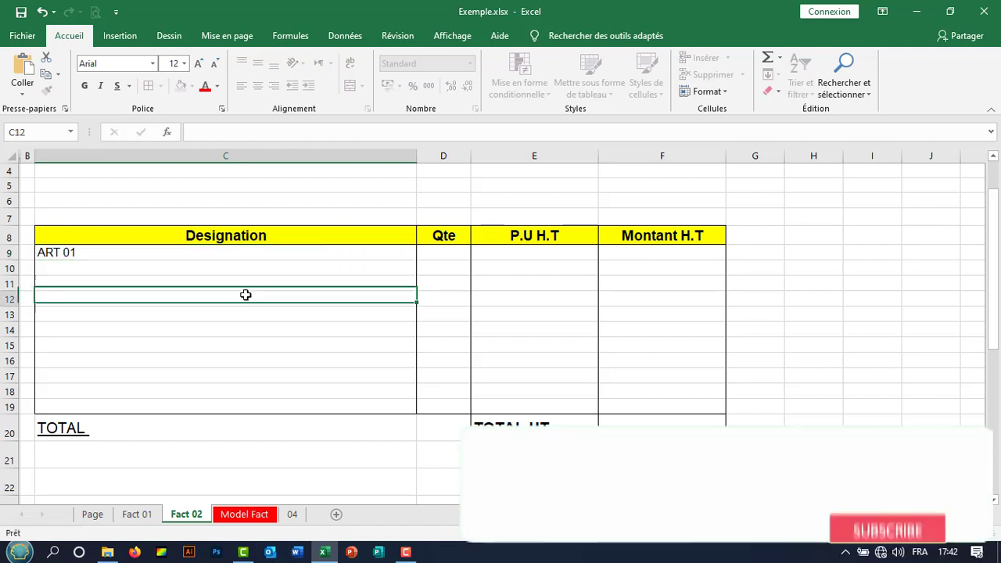
Extend the designation series from C9 down to C18, up to ART 10.
{"action": "left_click", "coordinate": [327, 253]}
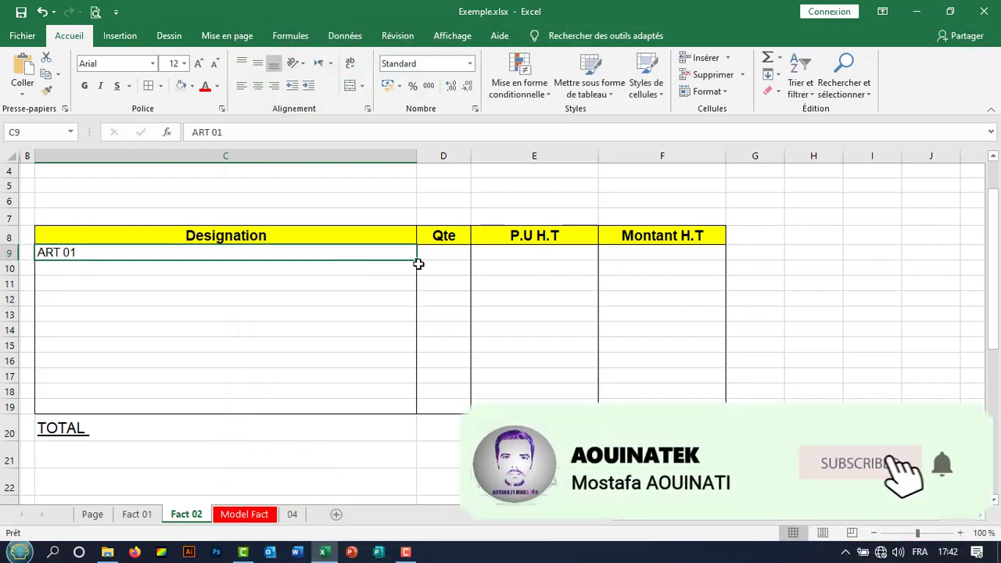
{"action": "left_click_drag", "start_coordinate": [417, 265], "coordinate": [415, 382]}
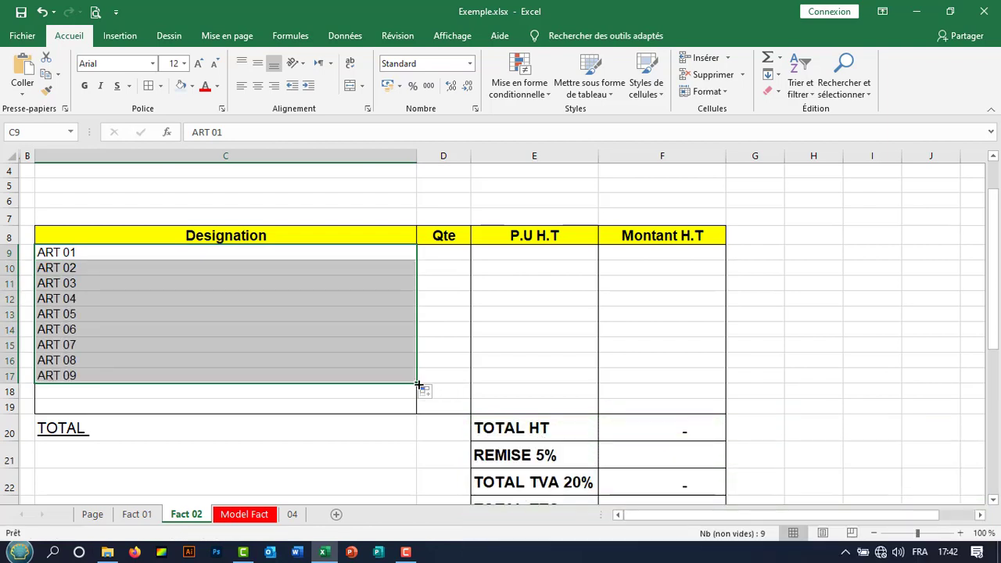
{"action": "left_click_drag", "start_coordinate": [418, 384], "coordinate": [419, 395]}
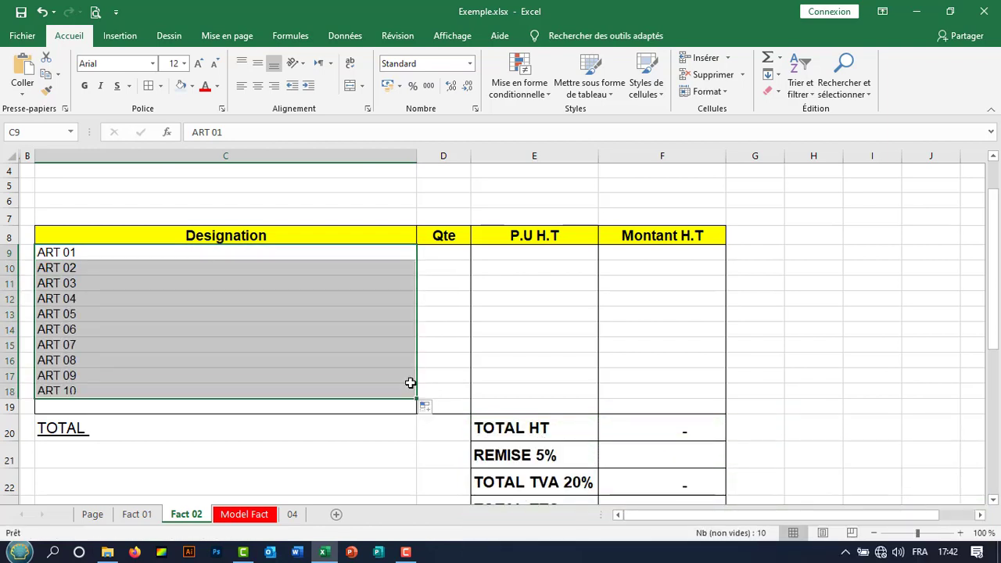
Enter the Qte values 8, 10, 14, 12, 15, 17, 19, 13, 15 and 10 in D9:D18 for ART 01 to ART 10.
{"action": "left_click", "coordinate": [450, 254]}
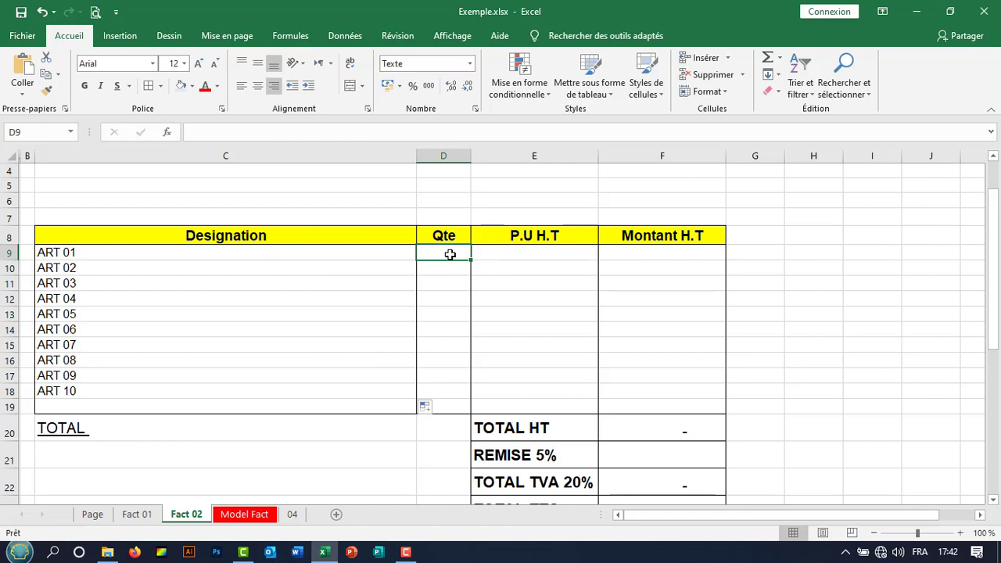
{"action": "type", "text": "8"}
{"action": "key", "text": "Return"}
{"action": "type", "text": "10"}
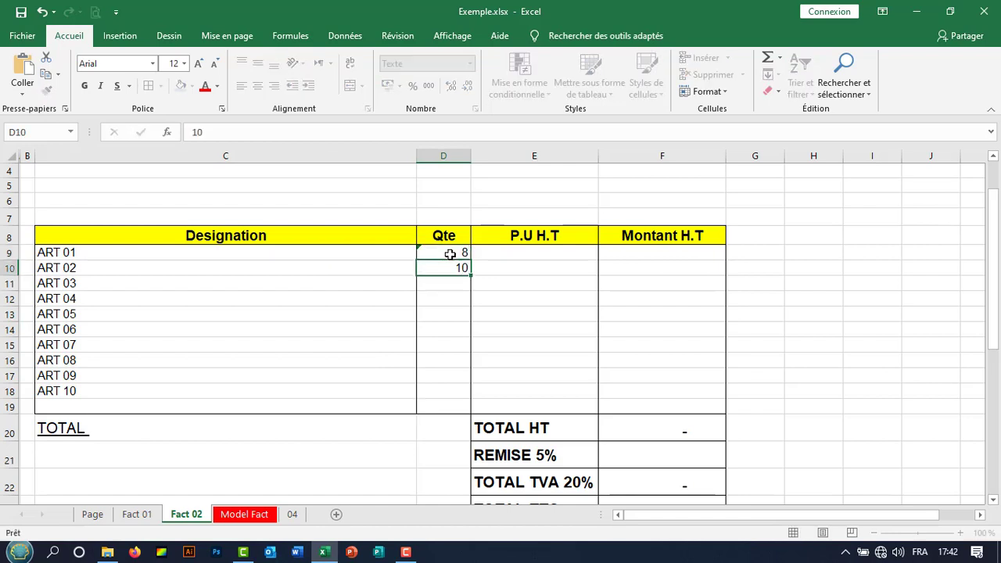
{"action": "key", "text": "Return"}
{"action": "type", "text": "14"}
{"action": "key", "text": "Return"}
{"action": "type", "text": "12"}
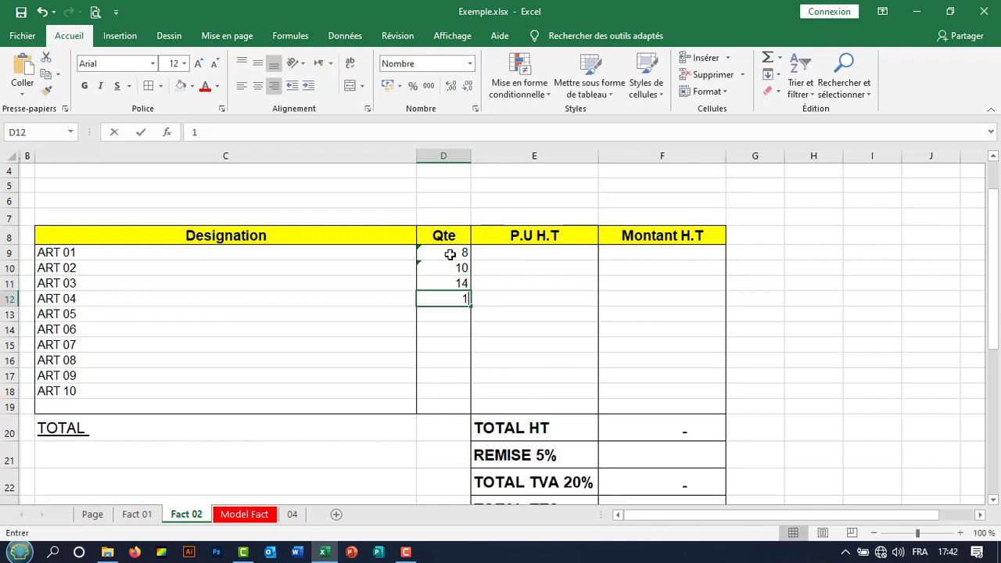
{"action": "key", "text": "Return"}
{"action": "type", "text": "15"}
{"action": "key", "text": "Return"}
{"action": "type", "text": "17"}
{"action": "key", "text": "Return"}
{"action": "type", "text": "19"}
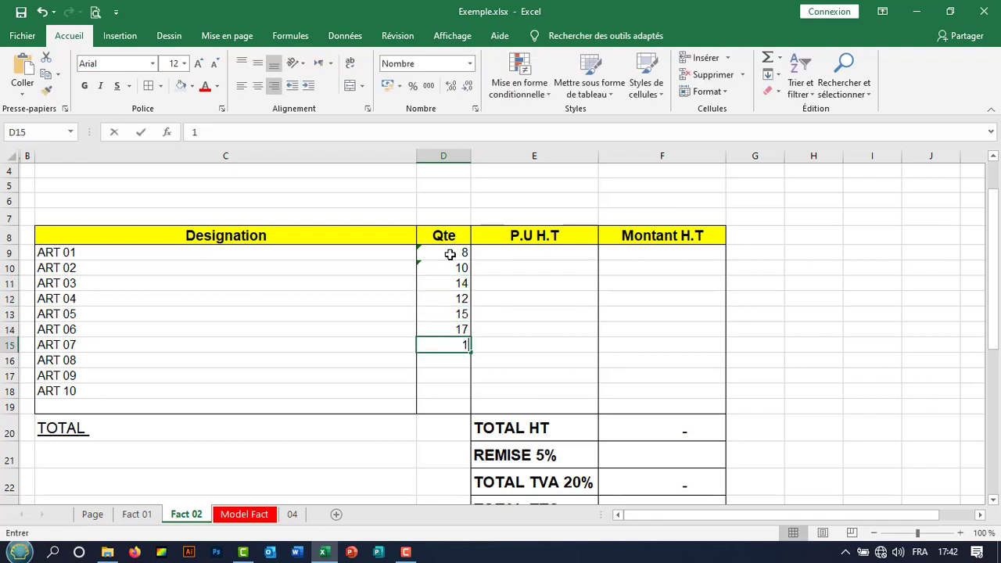
{"action": "key", "text": "Return"}
{"action": "type", "text": "13"}
{"action": "key", "text": "Return"}
{"action": "type", "text": "15"}
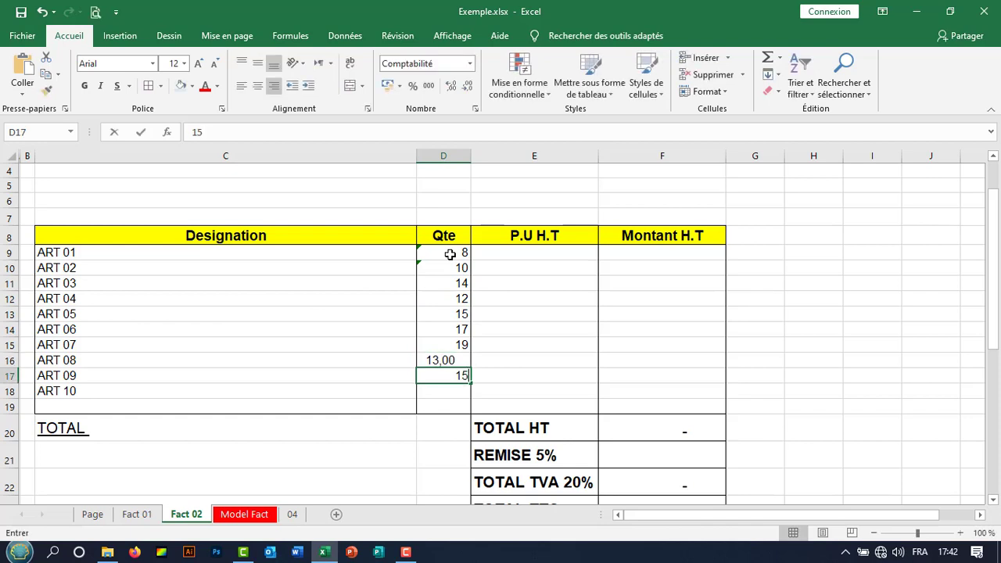
{"action": "key", "text": "Return"}
{"action": "type", "text": "10"}
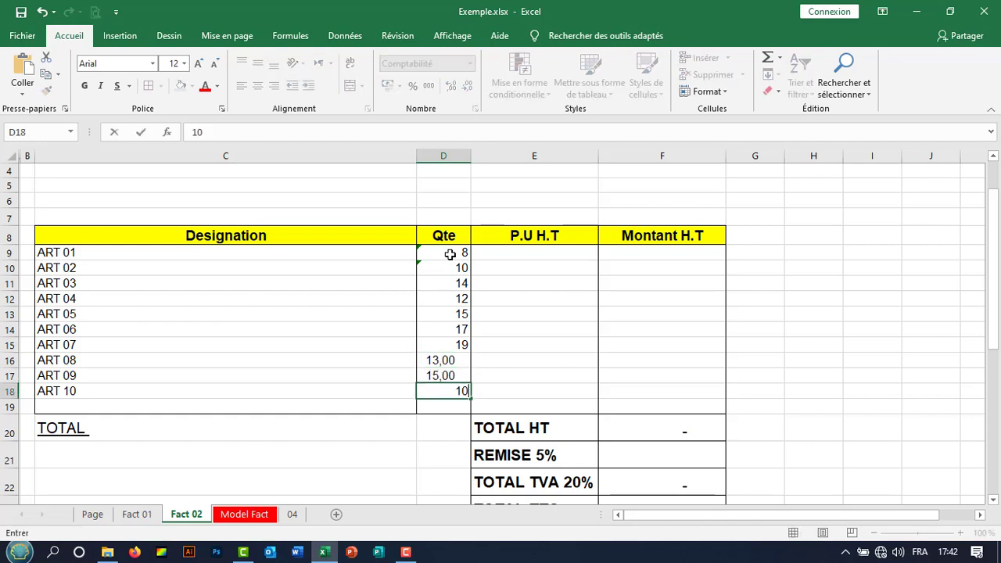
{"action": "key", "text": "Return"}
Set the number format of D16:D18 to Standard and centre the quantities in D9:D18 horizontally.
{"action": "left_click_drag", "start_coordinate": [425, 364], "coordinate": [439, 391]}
{"action": "right_click", "coordinate": [439, 391]}
{"action": "left_click", "coordinate": [469, 328]}
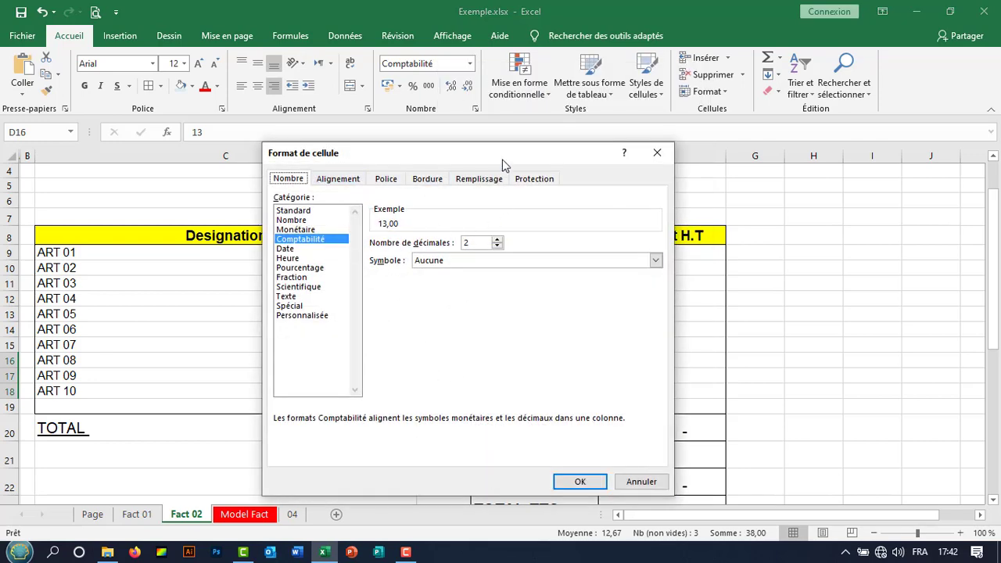
{"action": "left_click", "coordinate": [300, 212]}
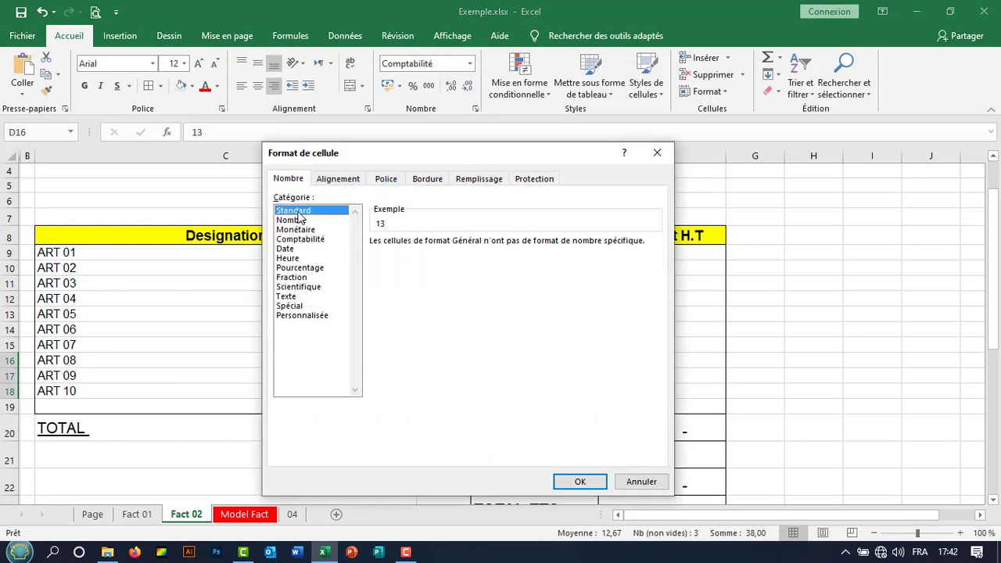
{"action": "left_click", "coordinate": [579, 481]}
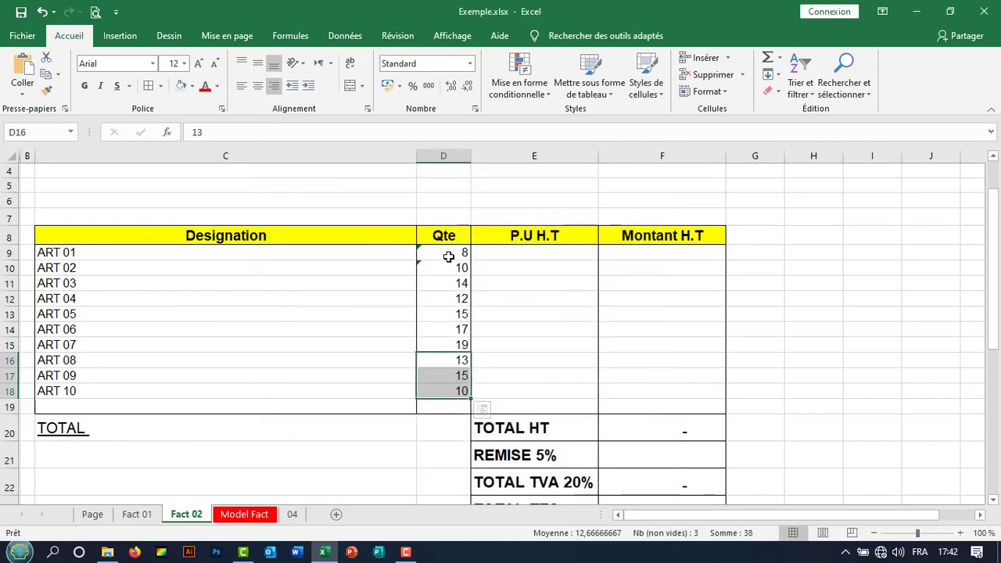
{"action": "left_click_drag", "start_coordinate": [448, 255], "coordinate": [458, 391]}
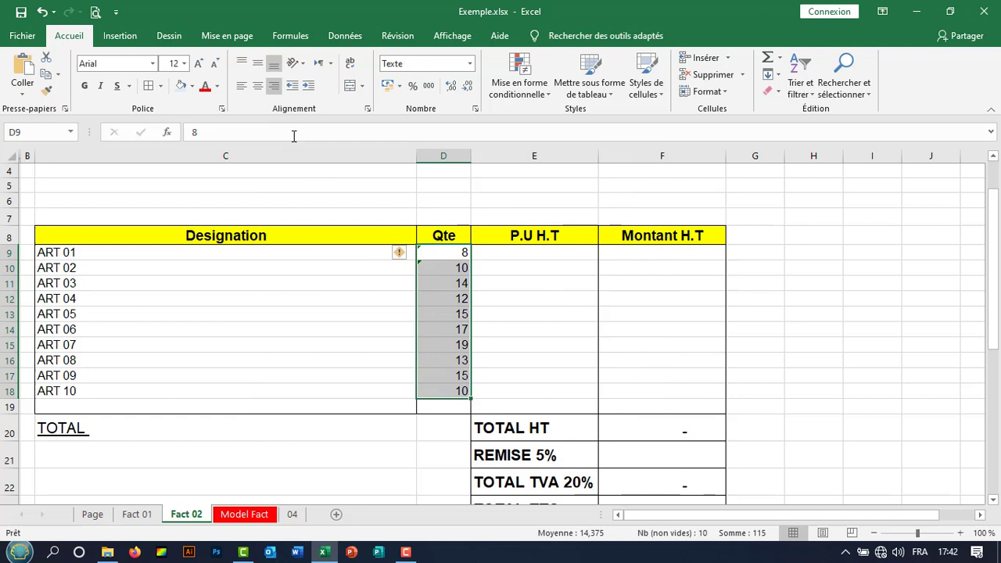
{"action": "left_click", "coordinate": [258, 86]}
Enter the P.U H.T values 1000, 1400, 1500, 1600, 2100, 2300, 2400, 2500, 2600 and 2800 in E9:E18 for ART 01 to ART 10.
{"action": "left_click", "coordinate": [514, 256]}
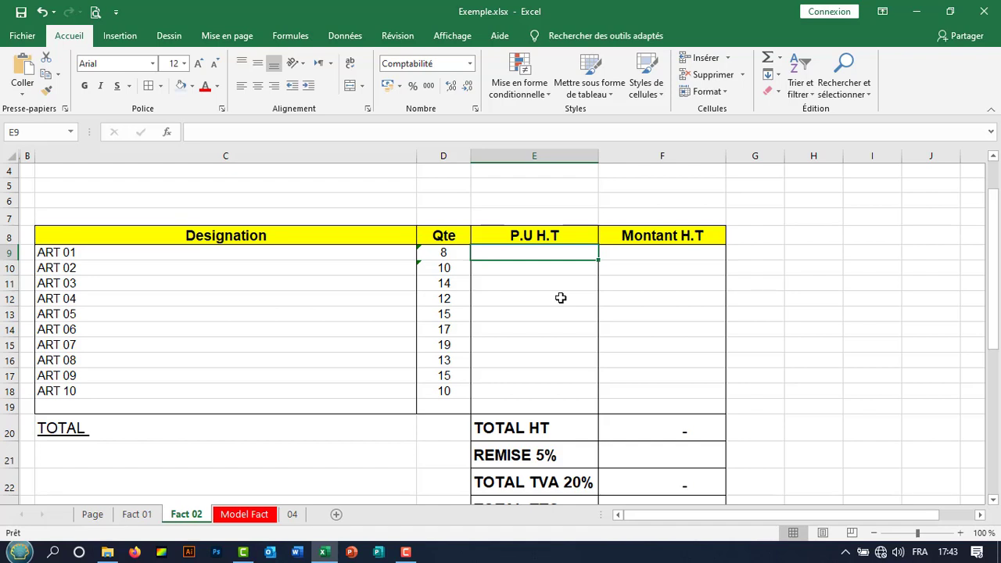
{"action": "type", "text": "1"}
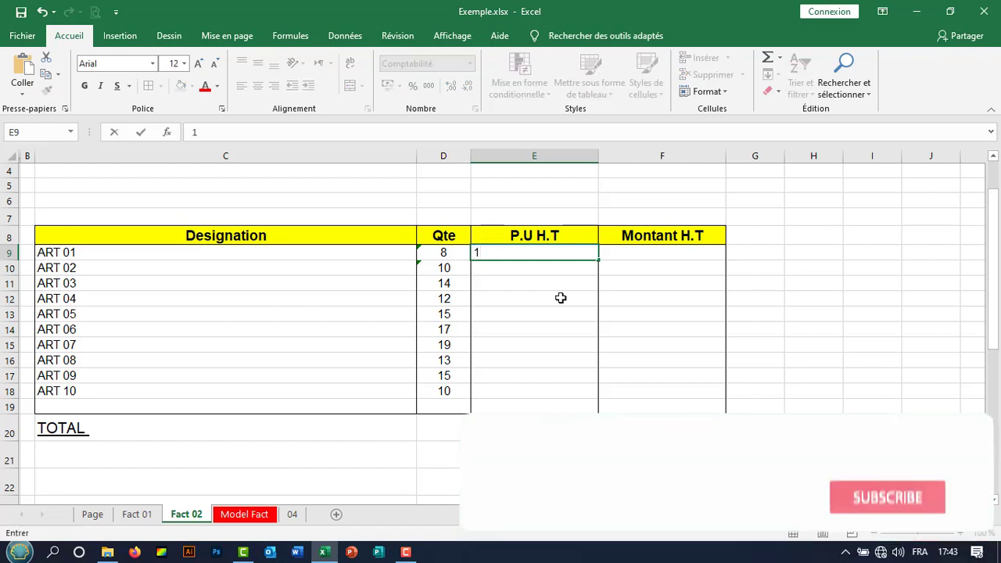
{"action": "type", "text": " 0000"}
{"action": "key", "text": "Return"}
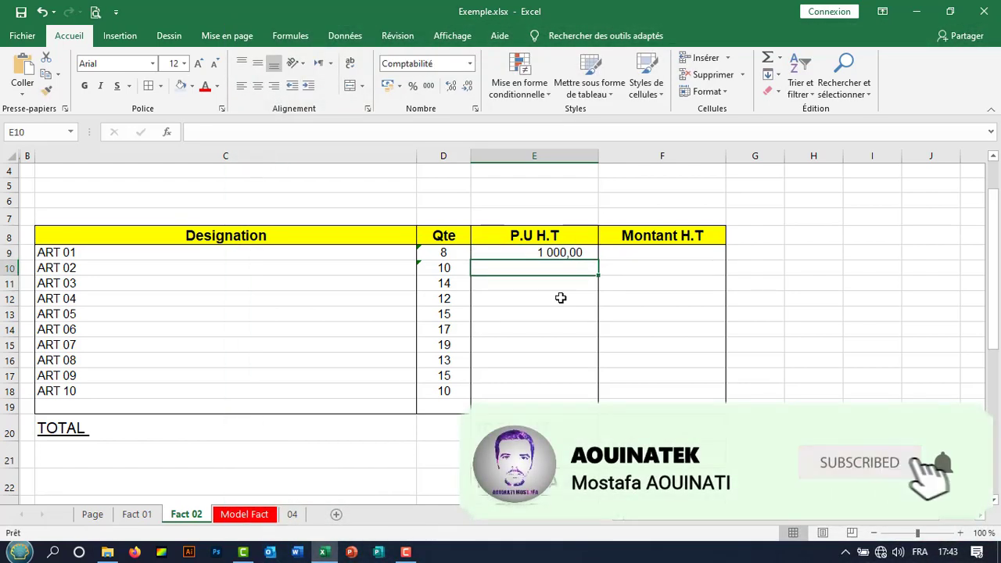
{"action": "type", "text": "1400"}
{"action": "key", "text": "Return"}
{"action": "type", "text": "1500"}
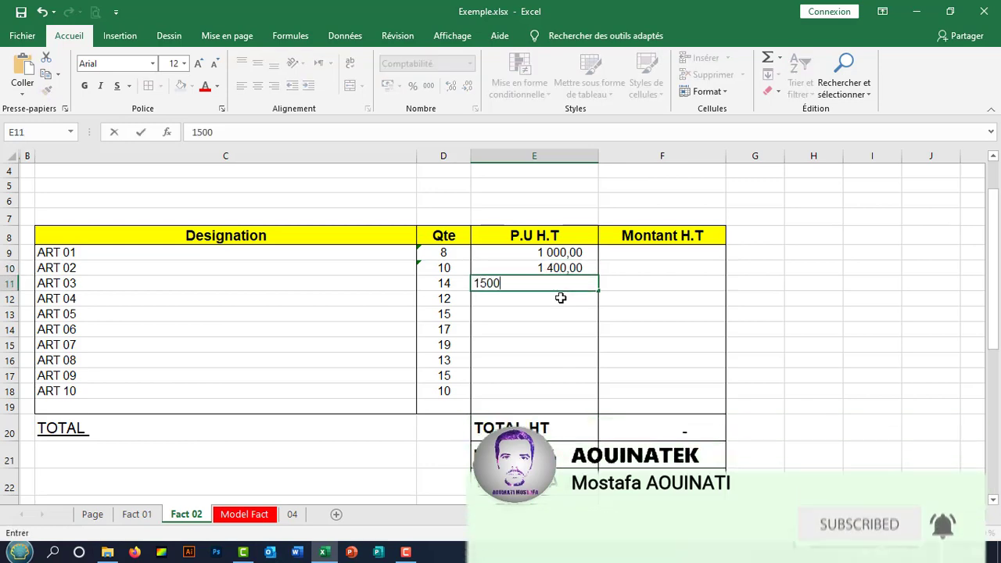
{"action": "key", "text": "Return"}
{"action": "type", "text": "1600"}
{"action": "key", "text": "Return"}
{"action": "type", "text": "2100"}
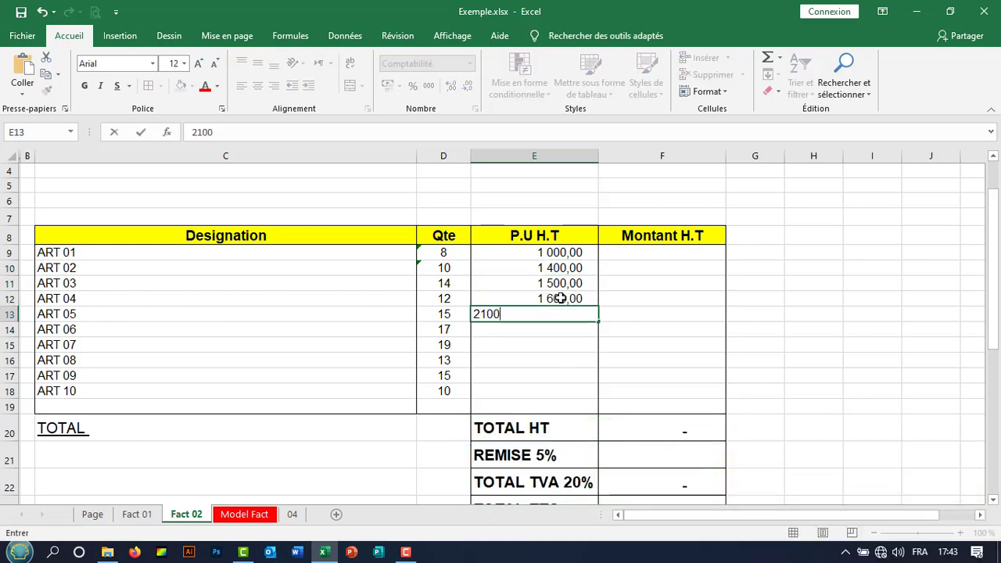
{"action": "key", "text": "Return"}
{"action": "type", "text": "2 300"}
{"action": "key", "text": "Return"}
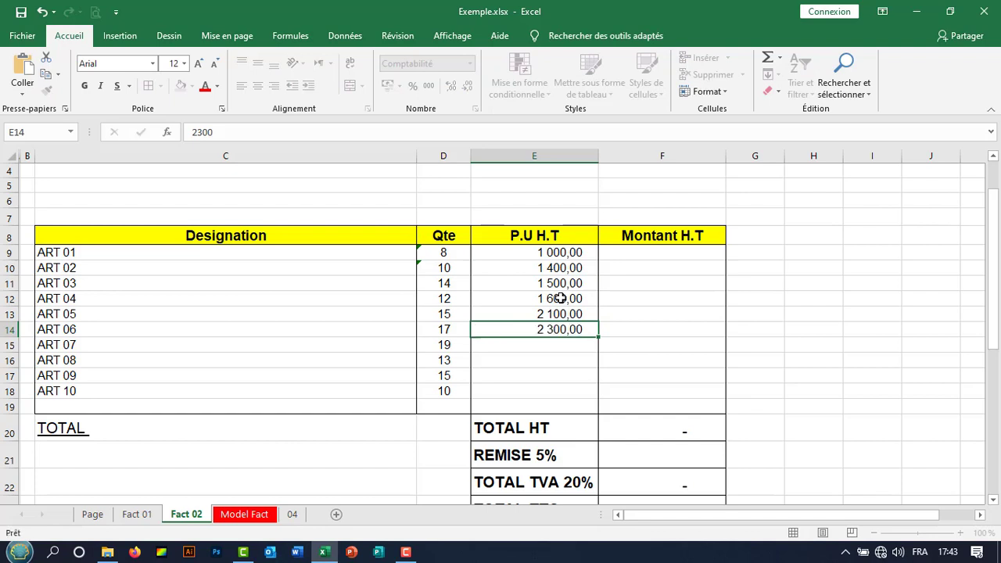
{"action": "type", "text": "2 40"}
{"action": "key", "text": "Return"}
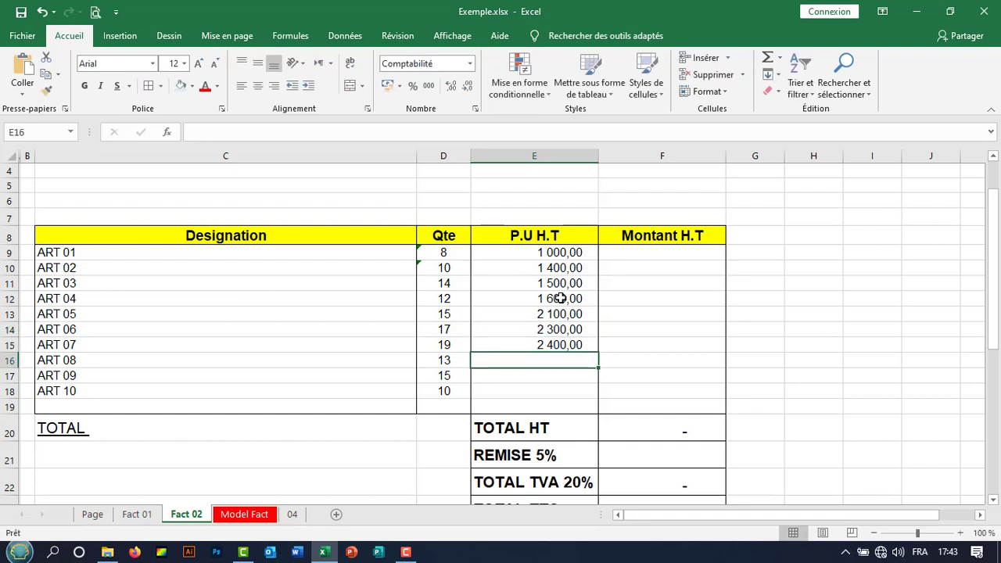
{"action": "type", "text": "2500"}
{"action": "key", "text": "Return"}
{"action": "type", "text": "2 600"}
{"action": "key", "text": "Return"}
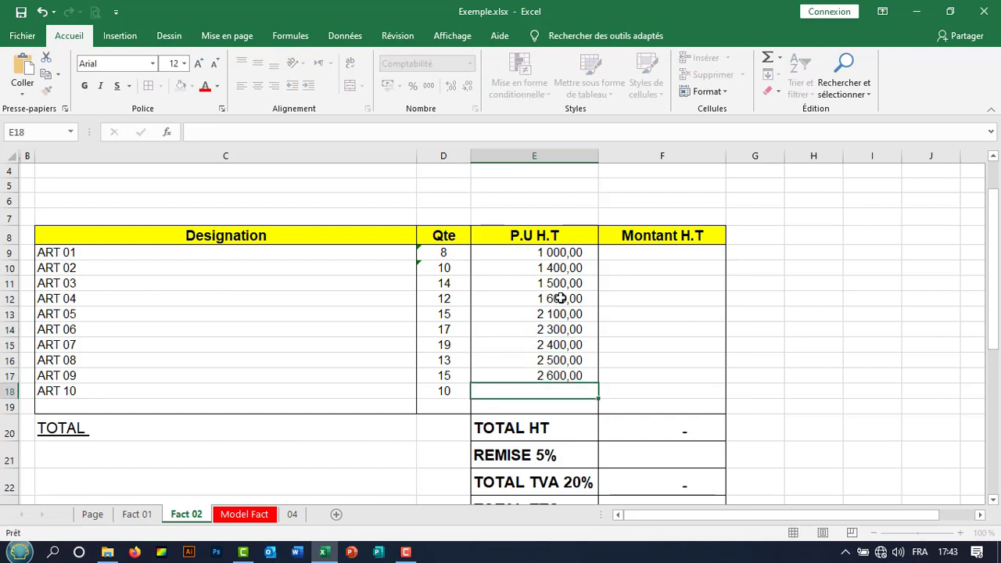
{"action": "type", "text": "2800"}
{"action": "key", "text": "Return"}
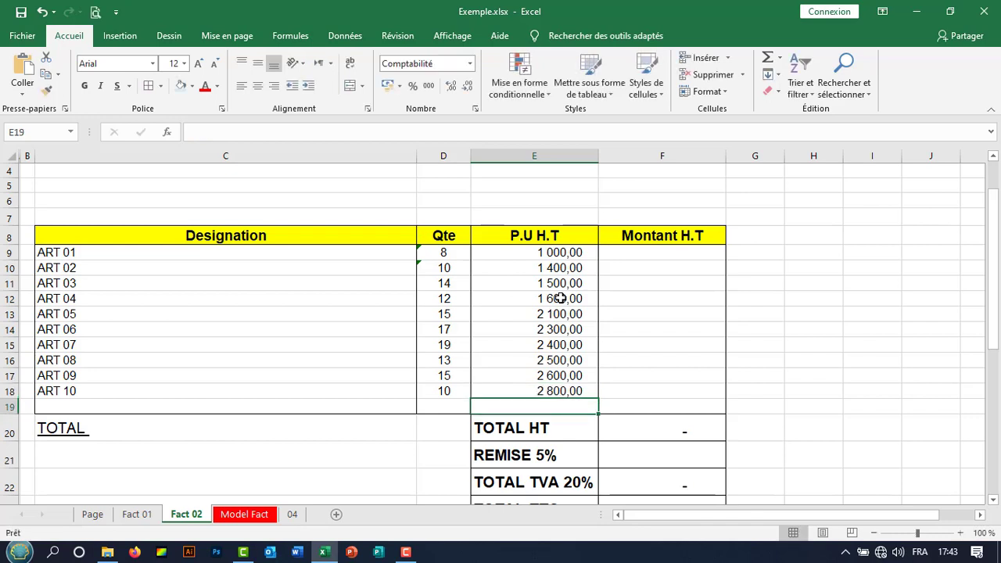
Calculate the Montant H.T in F9 with =D9*E9 and fill the formula down to F18.
{"action": "left_click", "coordinate": [668, 252]}
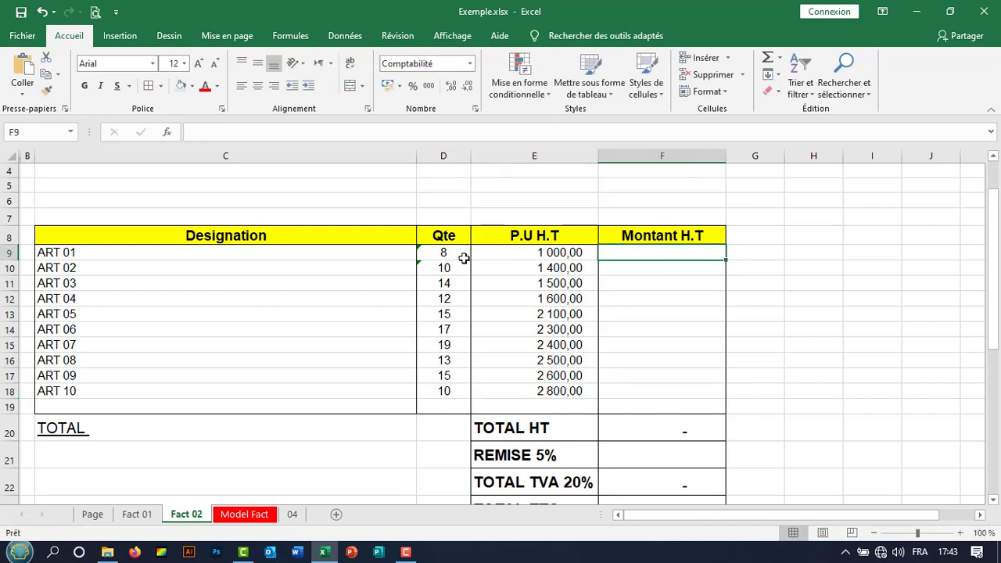
{"action": "left_click", "coordinate": [511, 253]}
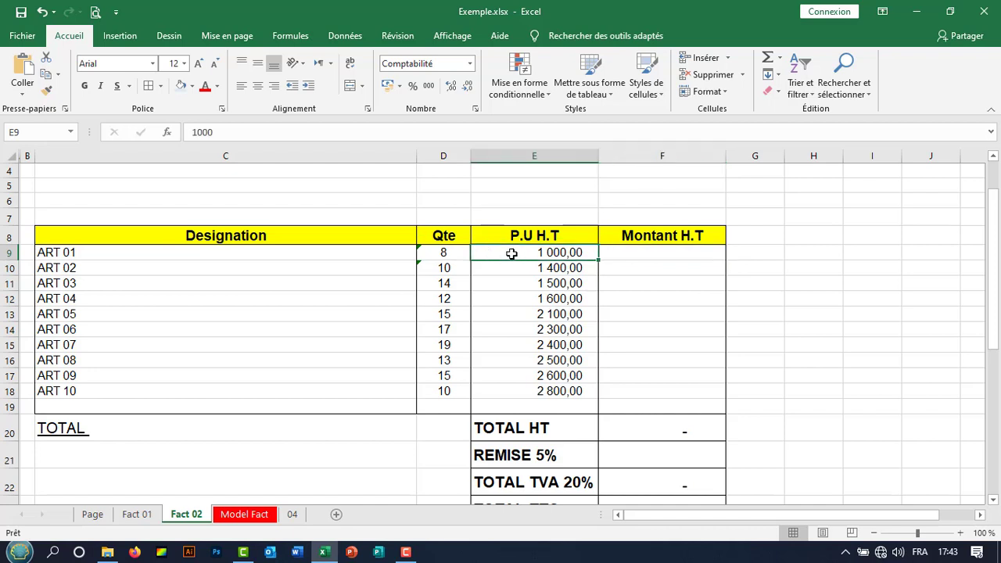
{"action": "left_click", "coordinate": [626, 253]}
{"action": "type", "text": "="}
{"action": "left_click", "coordinate": [455, 255]}
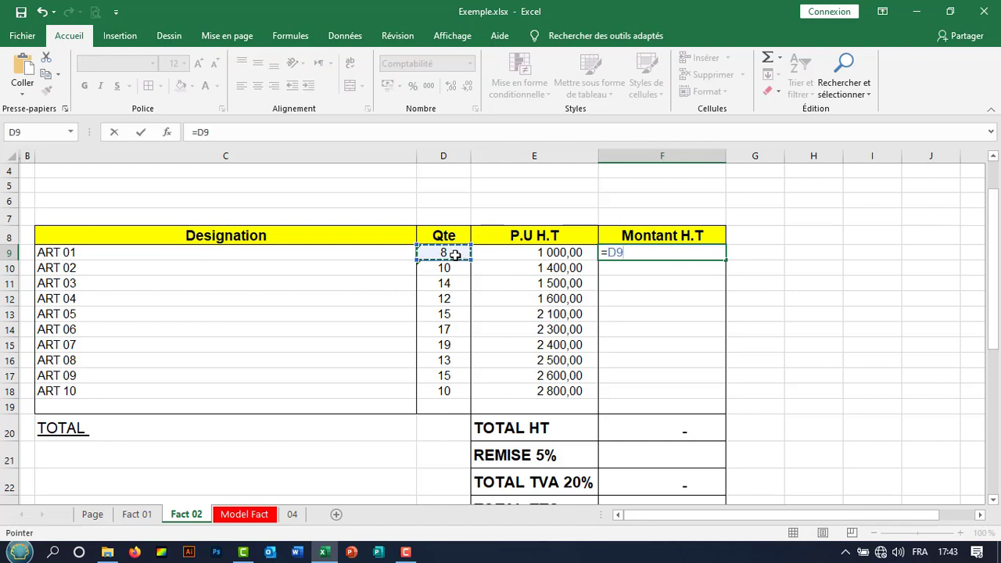
{"action": "type", "text": "*"}
{"action": "left_click", "coordinate": [519, 251]}
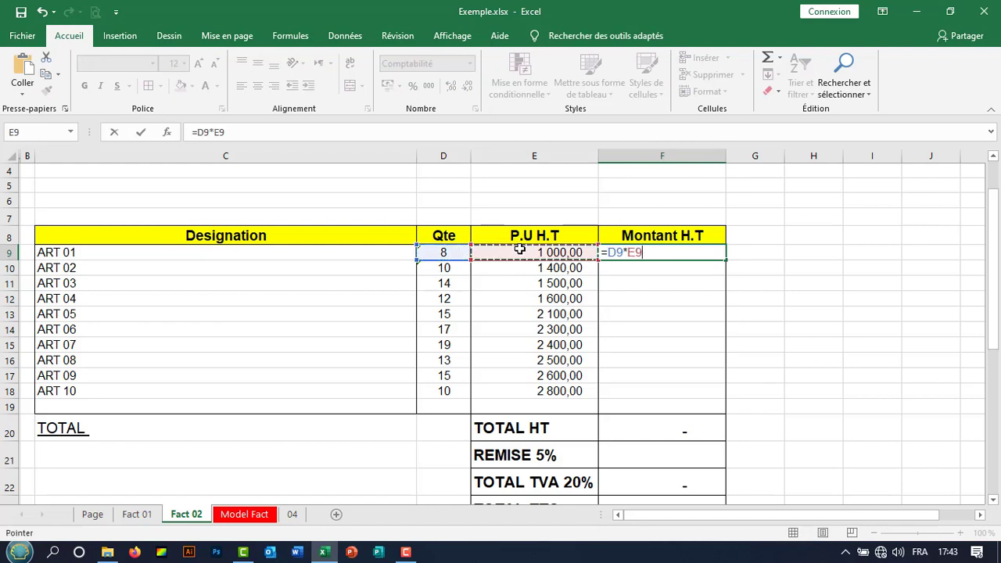
{"action": "key", "text": "Return"}
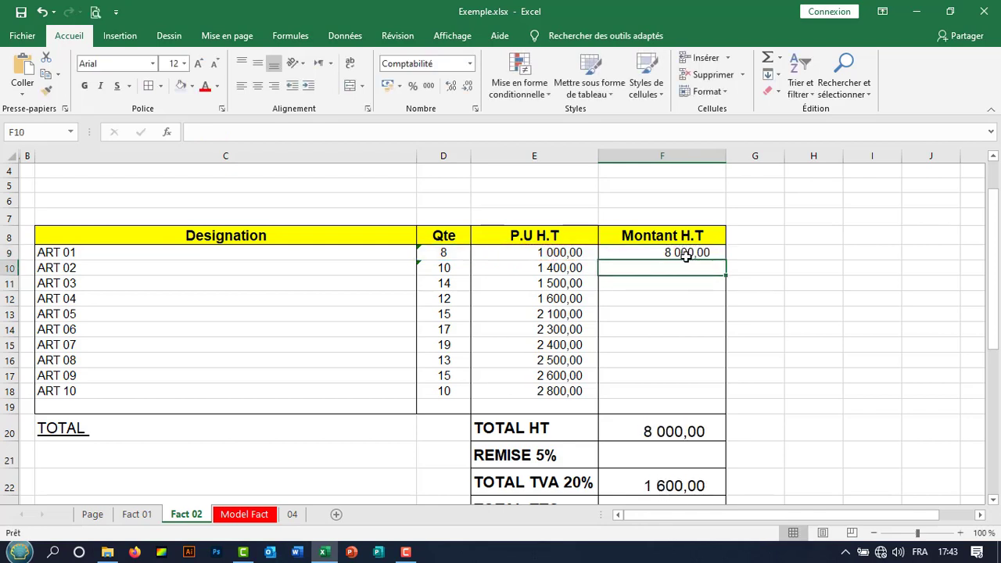
{"action": "left_click", "coordinate": [686, 252]}
{"action": "left_click_drag", "start_coordinate": [724, 259], "coordinate": [721, 389]}
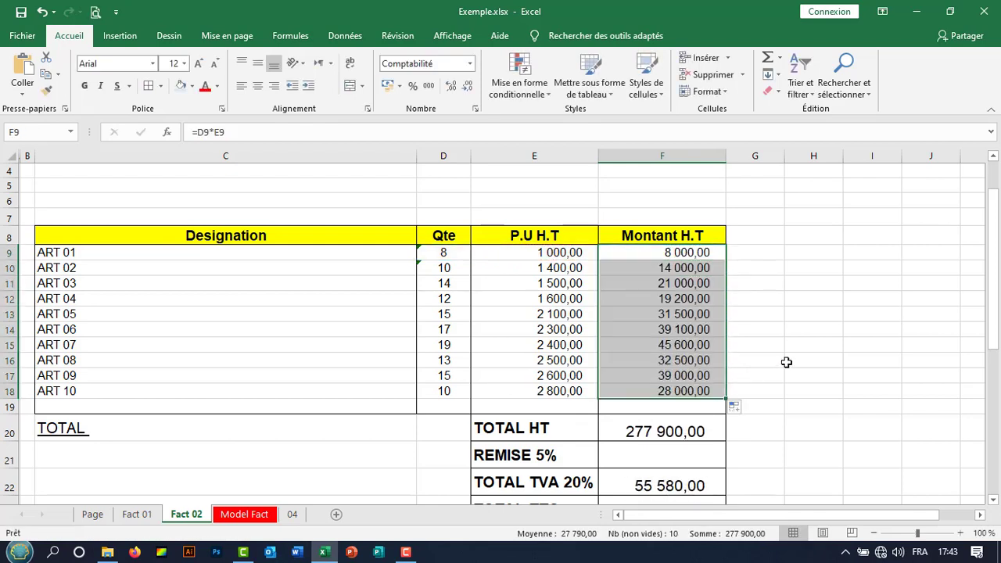
Clear the existing TOTAL TVA 20% and TOTAL TTC formulas in F22:F23.
{"action": "left_click", "coordinate": [627, 431]}
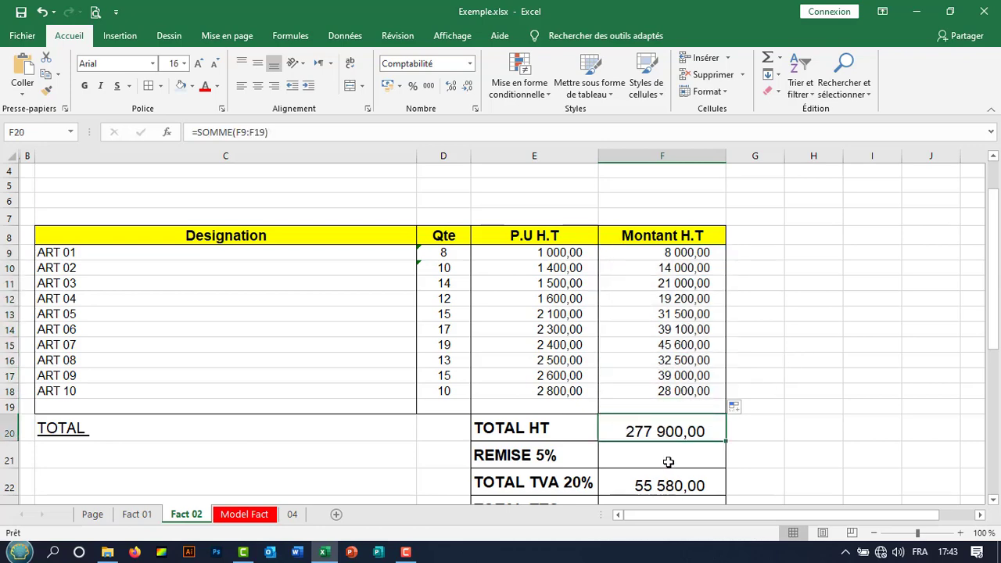
{"action": "scroll", "coordinate": [711, 434], "scroll_direction": "down", "scroll_amount": 1}
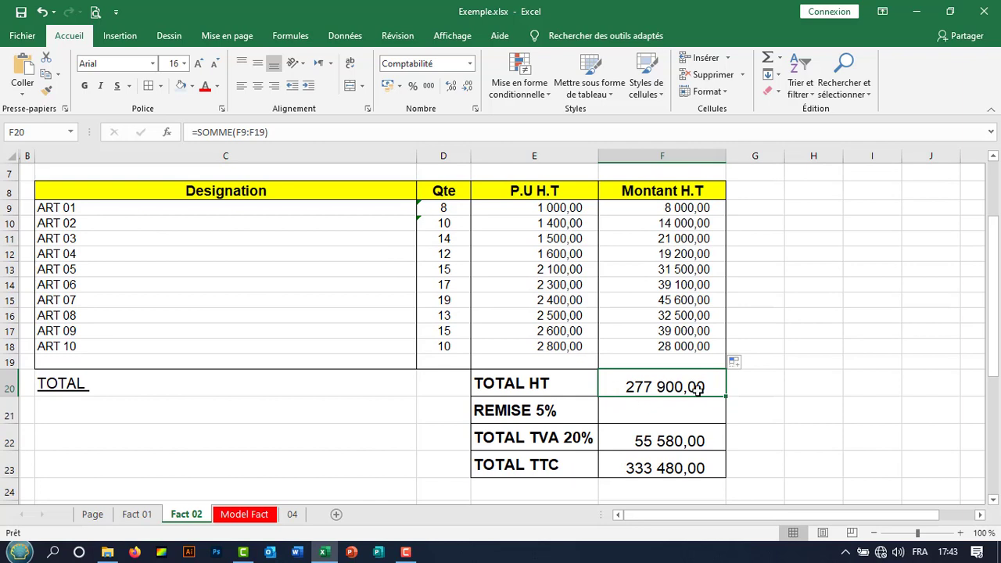
{"action": "left_click_drag", "start_coordinate": [664, 440], "coordinate": [664, 459]}
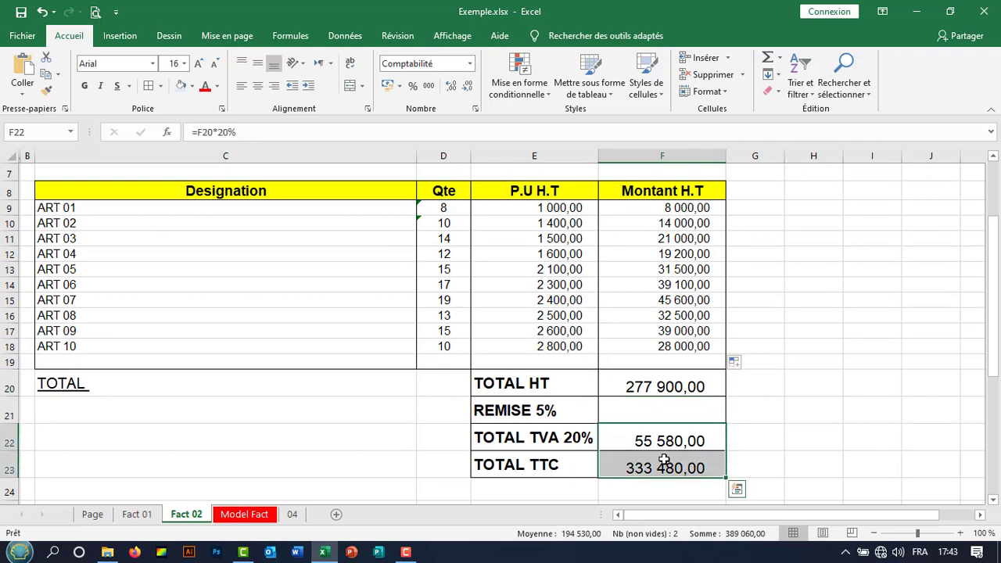
{"action": "key", "text": "Delete"}
Insert a new row 22 above TOTAL TVA 20% and label it TOTAL HT in E22.
{"action": "left_click", "coordinate": [656, 409]}
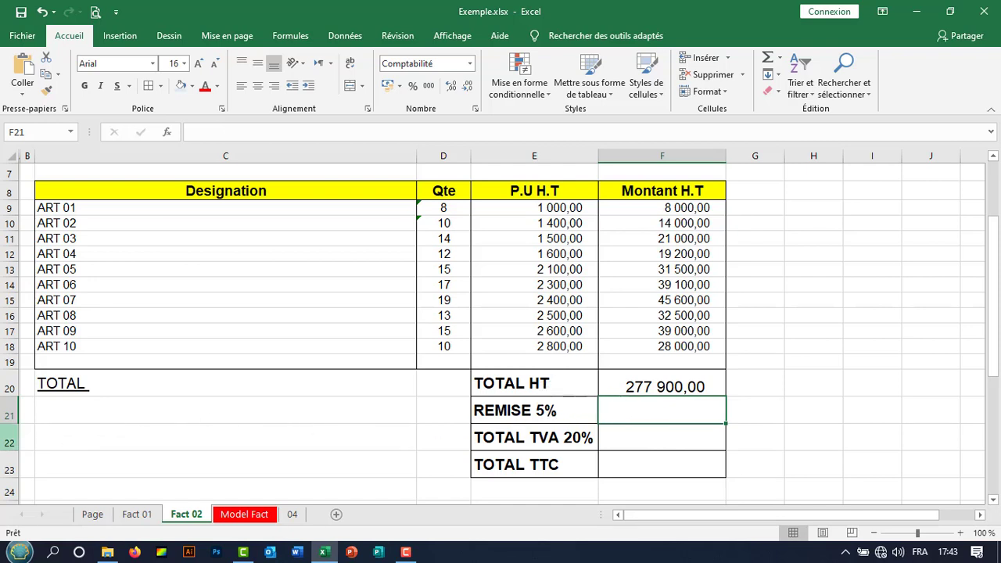
{"action": "right_click", "coordinate": [2, 438]}
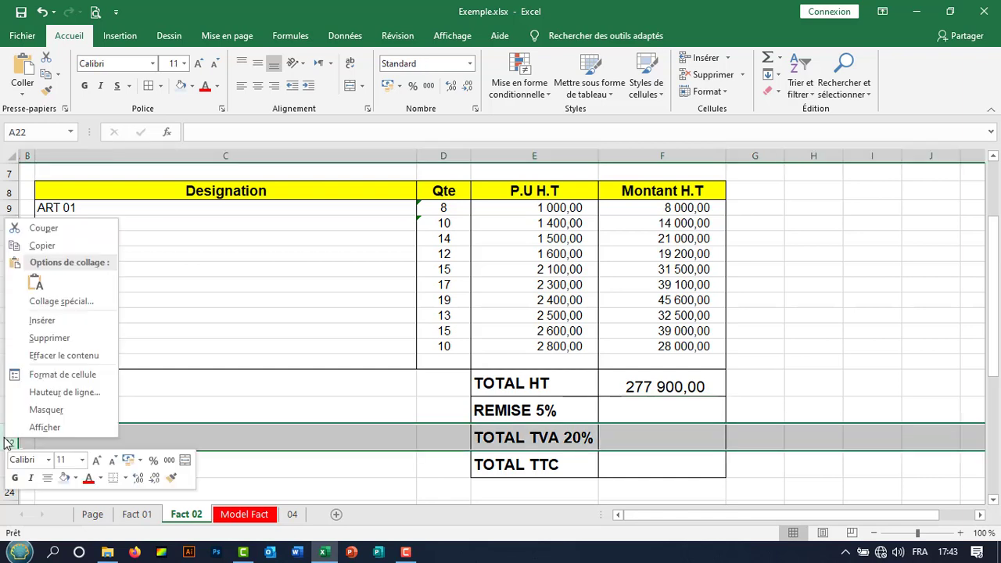
{"action": "left_click", "coordinate": [45, 322]}
{"action": "left_click", "coordinate": [516, 437]}
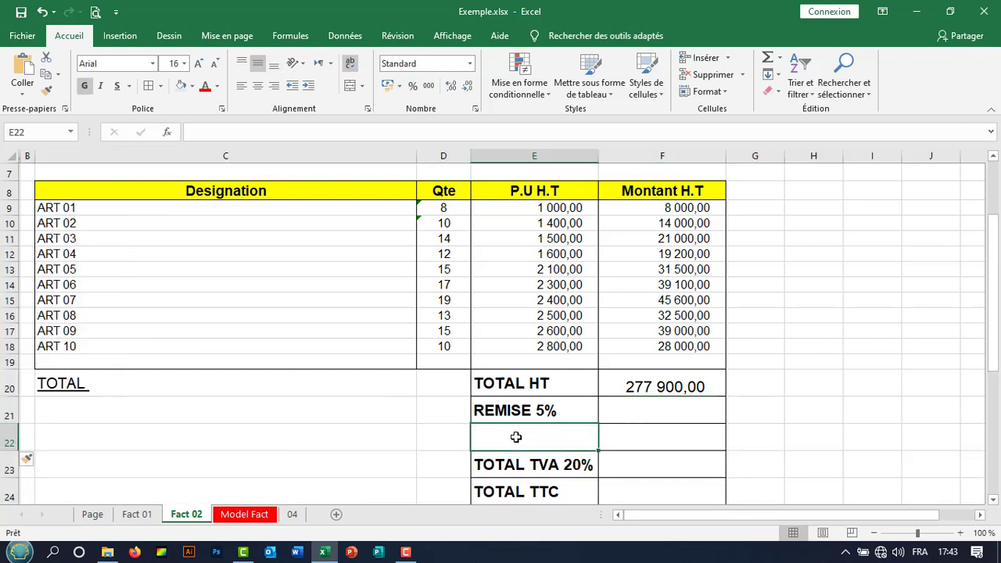
{"action": "type", "text": "TOTA"}
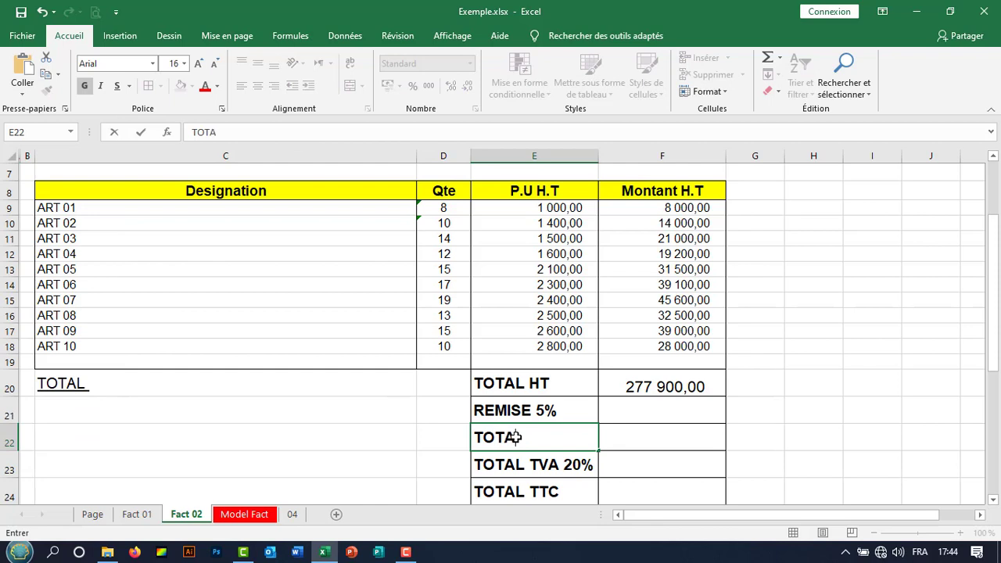
{"action": "type", "text": "L HT"}
{"action": "left_click", "coordinate": [625, 406]}
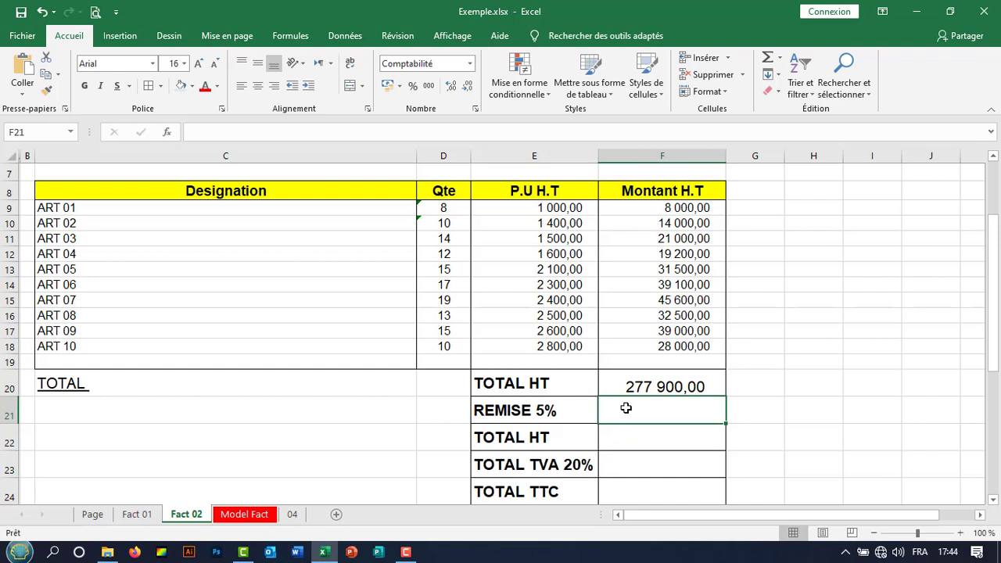
Calculate the REMISE 5% amount in F21 with the formula =F20*5%.
{"action": "key", "text": "Up"}
{"action": "left_click", "coordinate": [625, 407]}
{"action": "type", "text": "="}
{"action": "key", "text": "Up"}
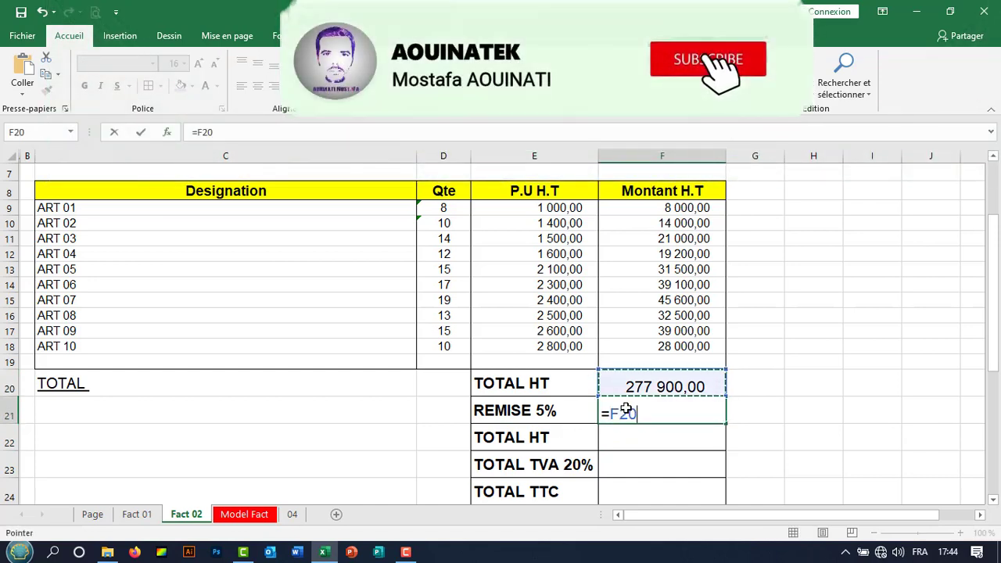
{"action": "type", "text": "*5%"}
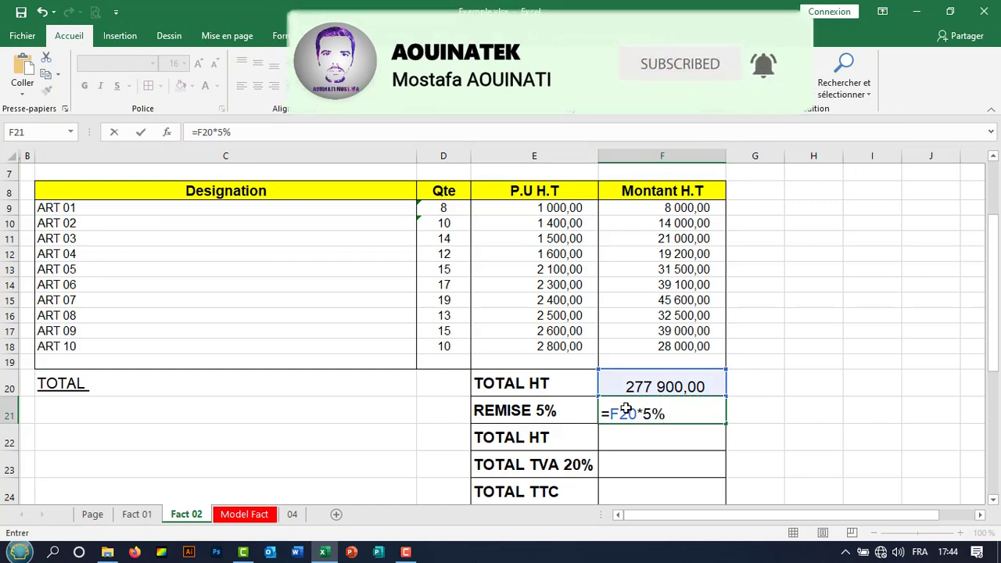
{"action": "key", "text": "Return"}
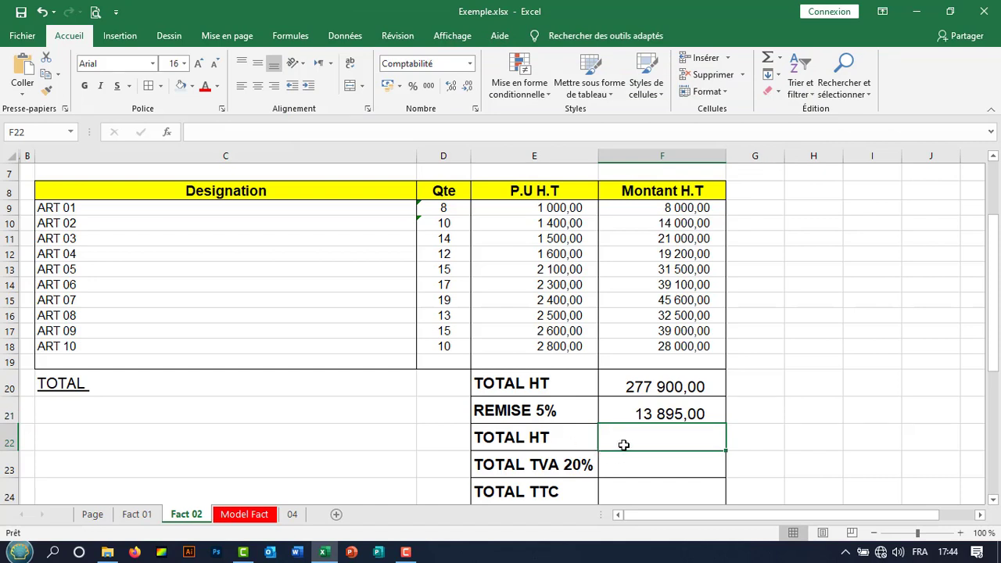
Calculate the TOTAL HT after discount in F22 with the formula =F20-F21.
{"action": "type", "text": "="}
{"action": "key", "text": "Up"}
{"action": "key", "text": "Up"}
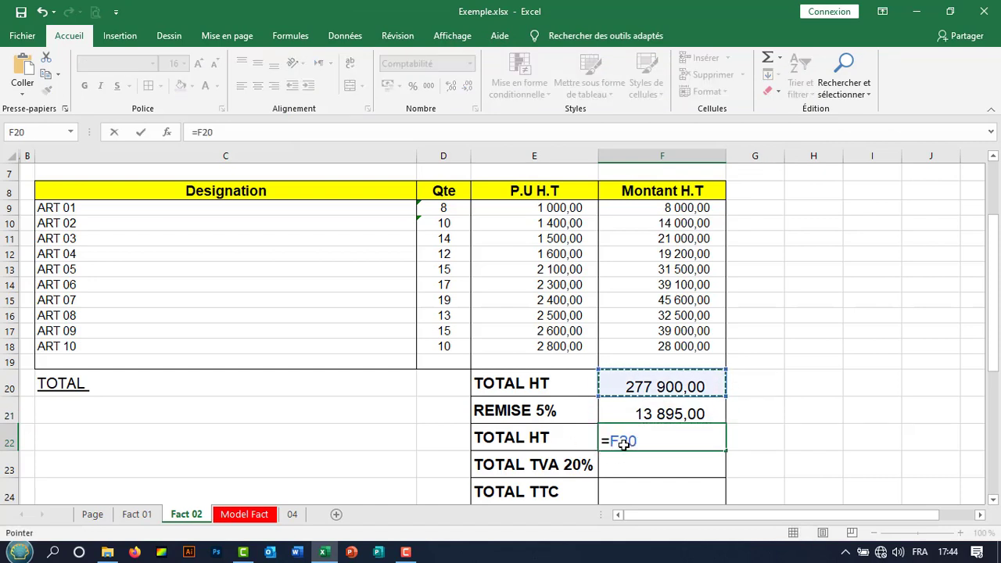
{"action": "type", "text": "-"}
{"action": "key", "text": "Up"}
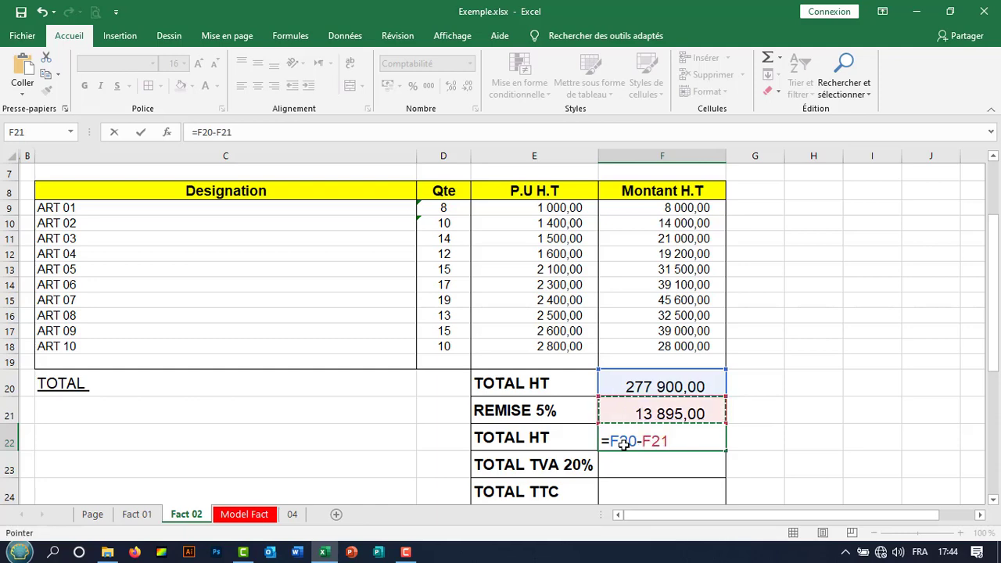
{"action": "key", "text": "Return"}
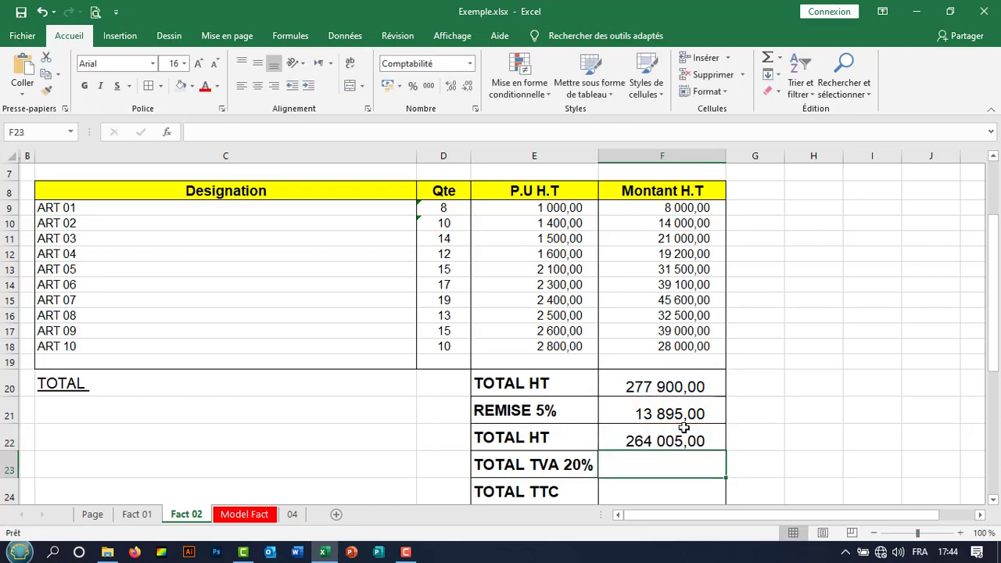
Calculate TOTAL TVA 20% in F23 with the formula =F22*20%.
{"action": "scroll", "coordinate": [683, 427], "scroll_direction": "down", "scroll_amount": 2}
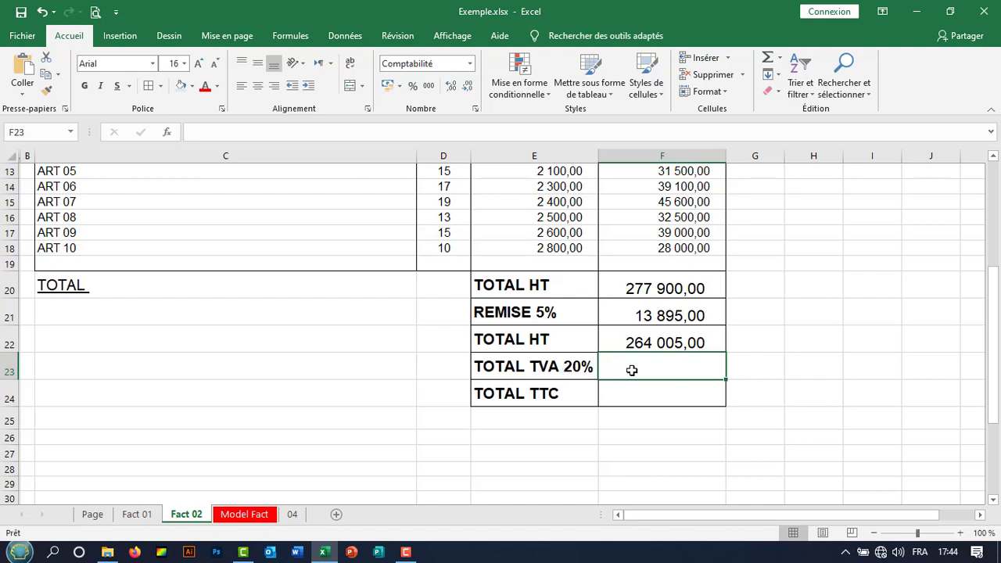
{"action": "type", "text": "="}
{"action": "key", "text": "Up"}
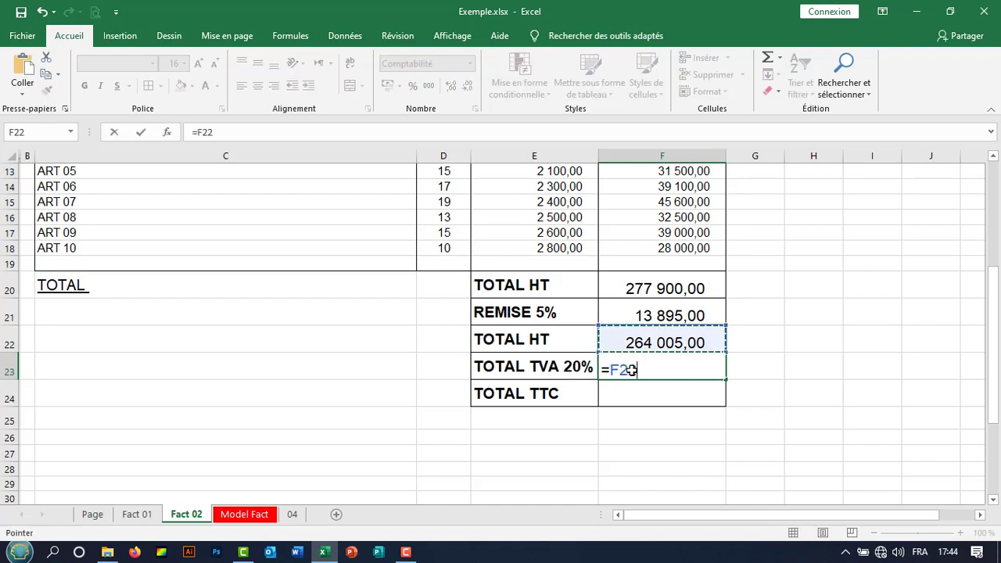
{"action": "type", "text": "*"}
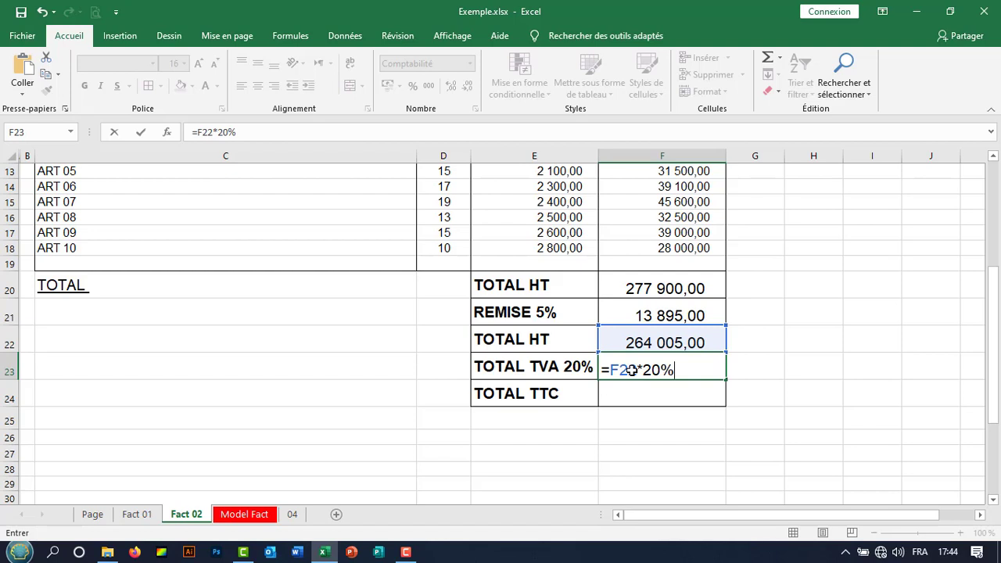
{"action": "key", "text": "Return"}
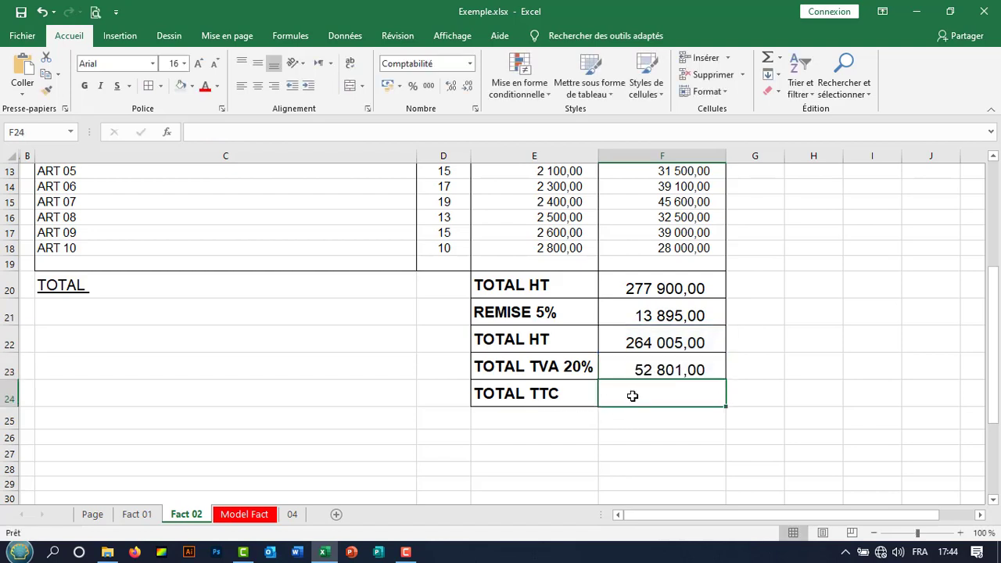
Calculate the TOTAL TTC in F24 with the formula =F22+F23.
{"action": "type", "text": "="}
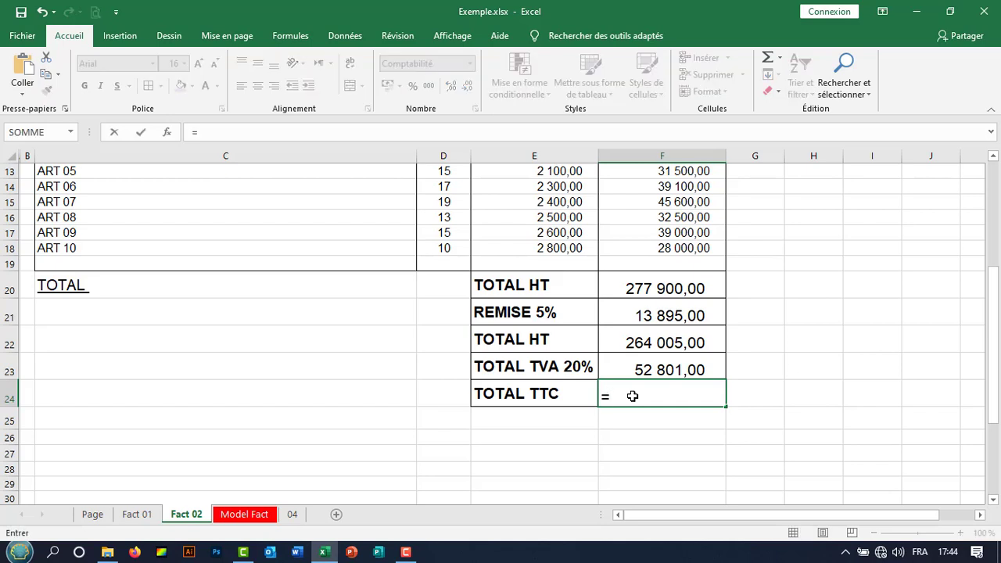
{"action": "key", "text": "Up"}
{"action": "key", "text": "Up"}
{"action": "type", "text": "+"}
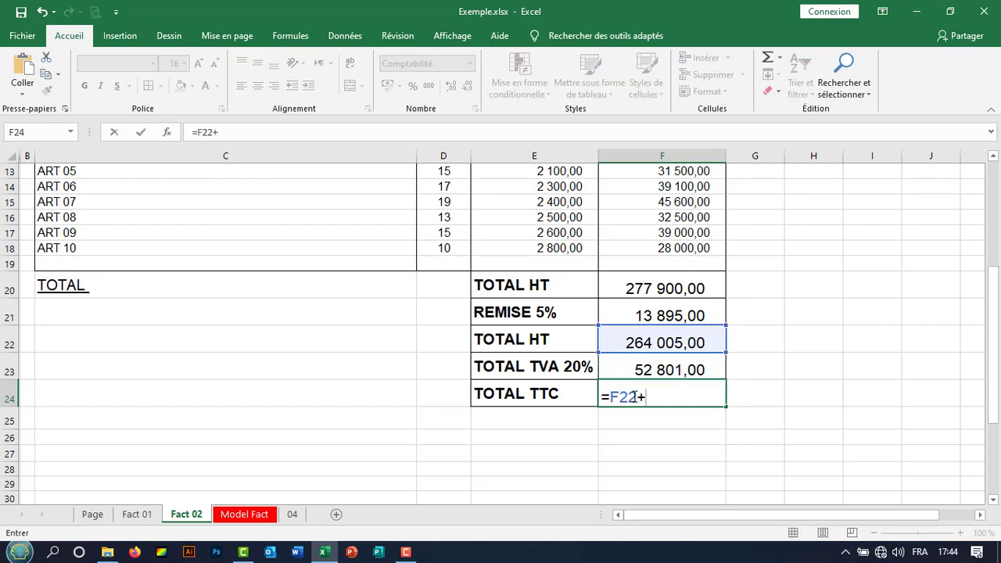
{"action": "key", "text": "Up"}
{"action": "key", "text": "Return"}
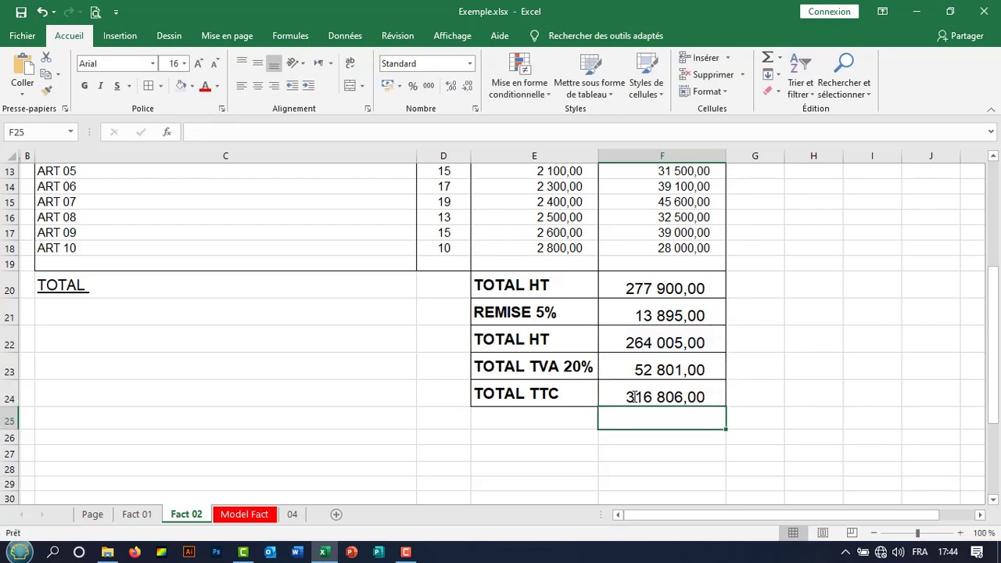
Fill the TOTAL TTC cells E24:F24 with yellow and make the amount in F24 bold.
{"action": "left_click_drag", "start_coordinate": [538, 393], "coordinate": [623, 393]}
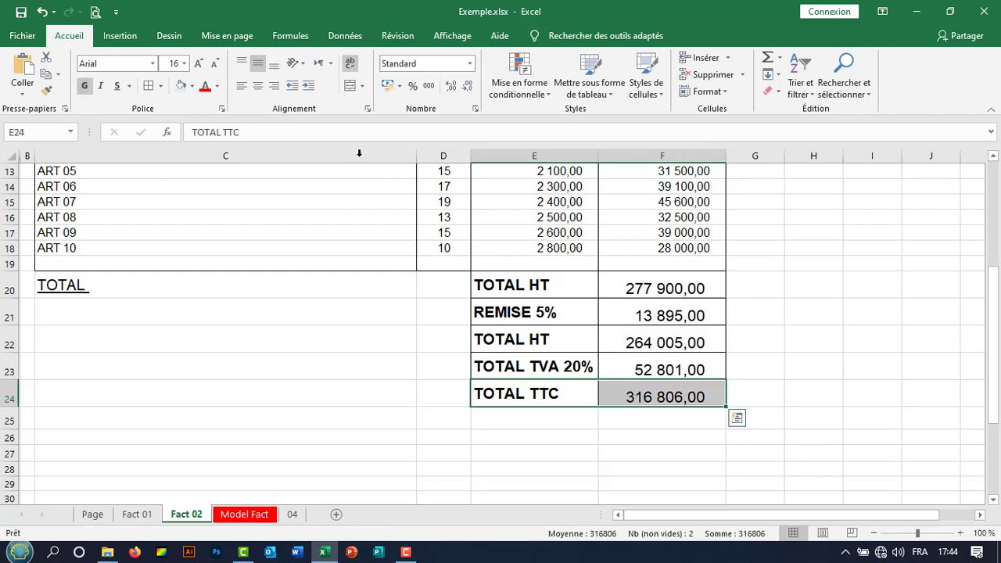
{"action": "left_click", "coordinate": [192, 86]}
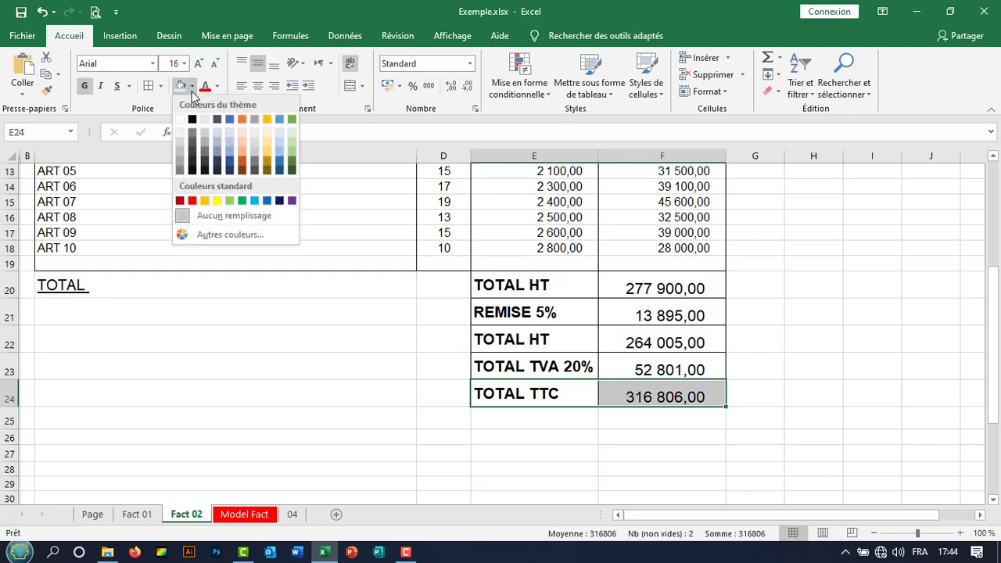
{"action": "left_click", "coordinate": [219, 199]}
{"action": "left_click", "coordinate": [274, 335]}
{"action": "left_click", "coordinate": [661, 398]}
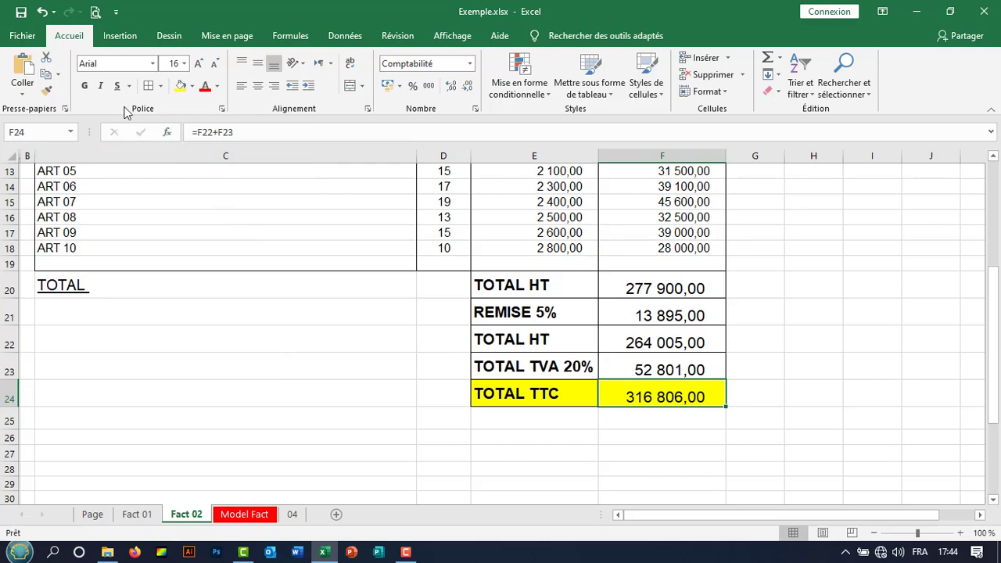
{"action": "left_click", "coordinate": [263, 304]}
Review the invoice's article lines and the totals block from TOTAL HT down to TOTAL TTC.
{"action": "scroll", "coordinate": [267, 306], "scroll_direction": "up", "scroll_amount": 2}
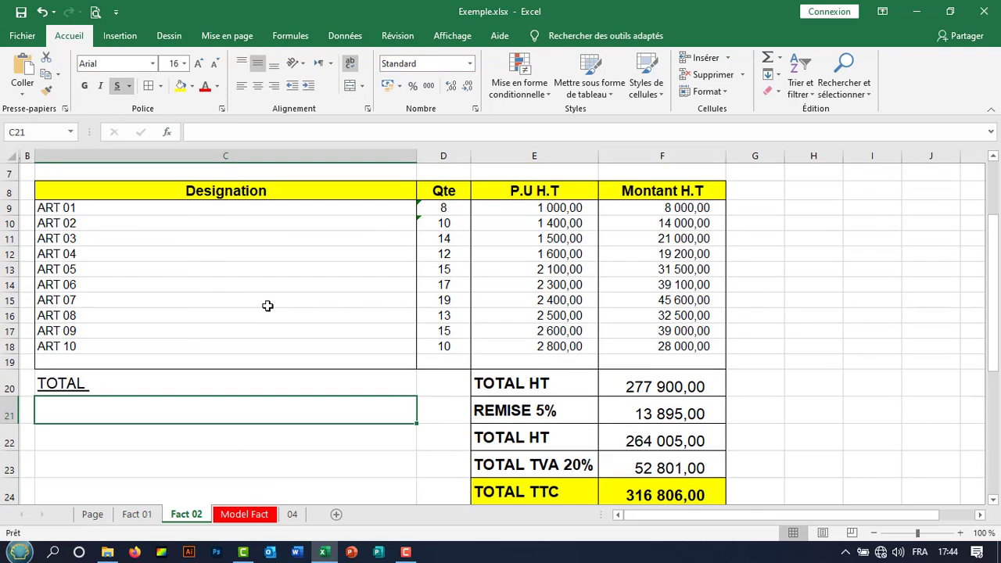
{"action": "scroll", "coordinate": [268, 306], "scroll_direction": "down", "scroll_amount": 2}
{"action": "scroll", "coordinate": [267, 306], "scroll_direction": "up", "scroll_amount": 2}
{"action": "scroll", "coordinate": [267, 306], "scroll_direction": "down", "scroll_amount": 3}
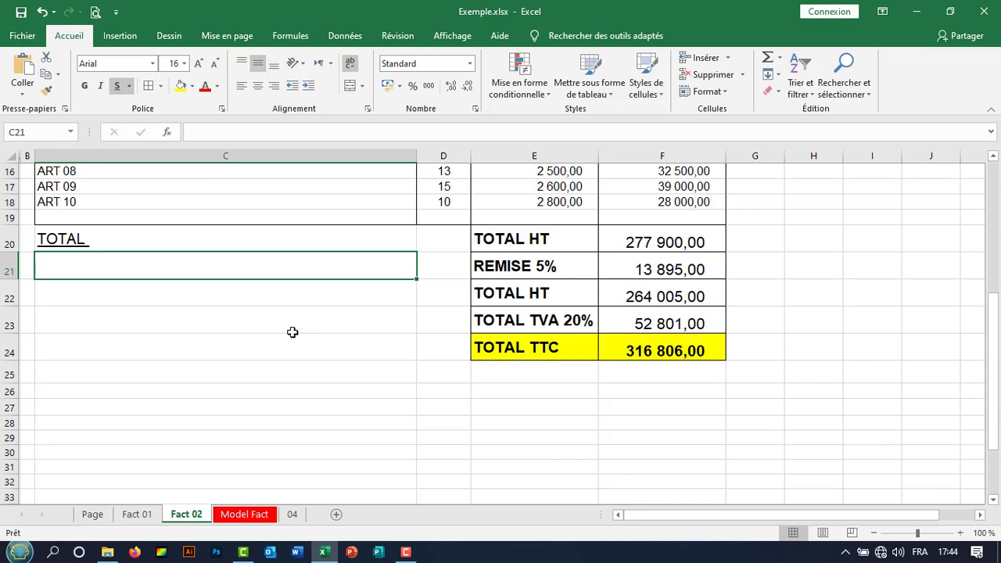
{"action": "scroll", "coordinate": [292, 333], "scroll_direction": "up", "scroll_amount": 4}
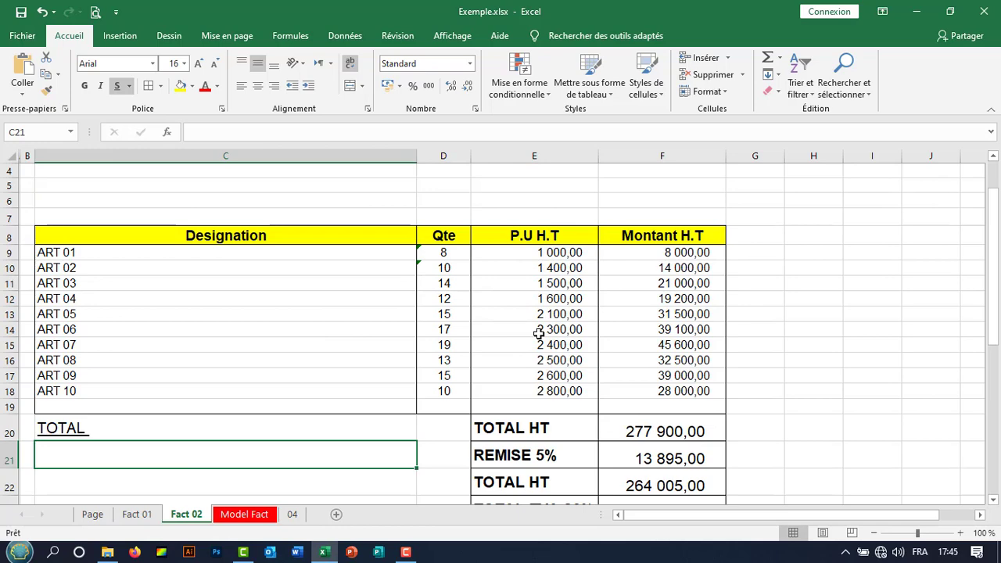
{"action": "scroll", "coordinate": [539, 333], "scroll_direction": "down", "scroll_amount": 3}
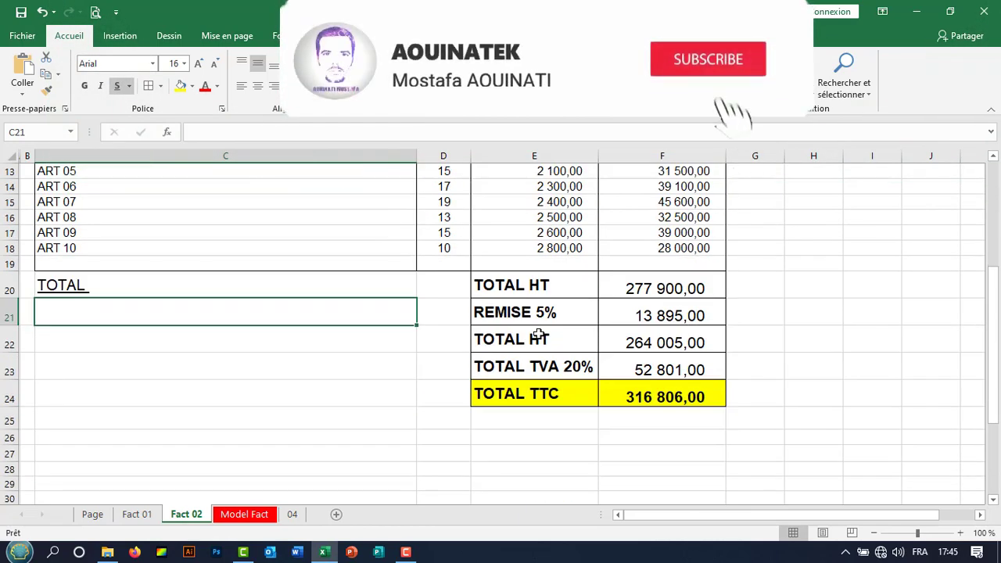
{"action": "left_click", "coordinate": [321, 387]}
{"action": "left_click_drag", "start_coordinate": [283, 314], "coordinate": [656, 386]}
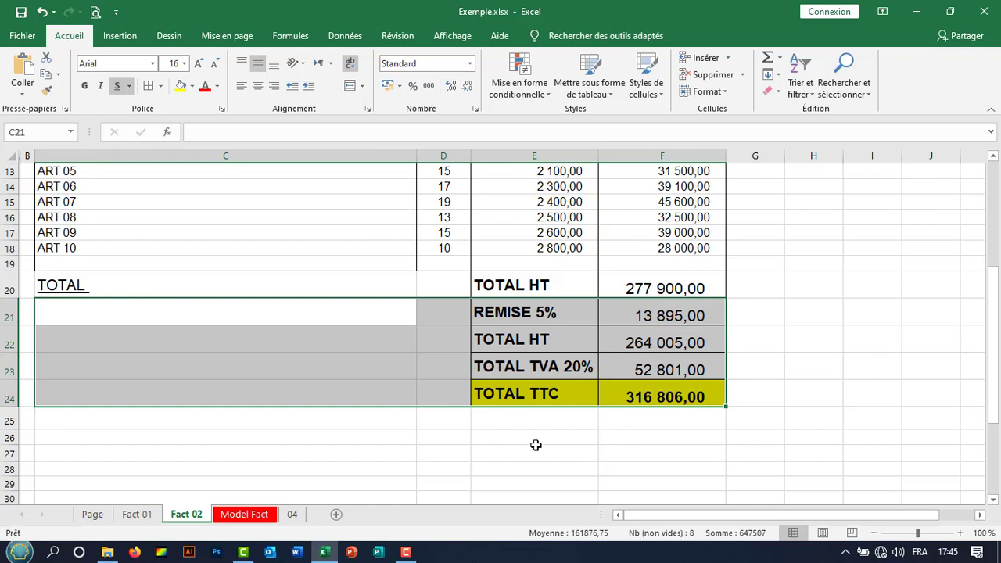
{"action": "left_click", "coordinate": [528, 437]}
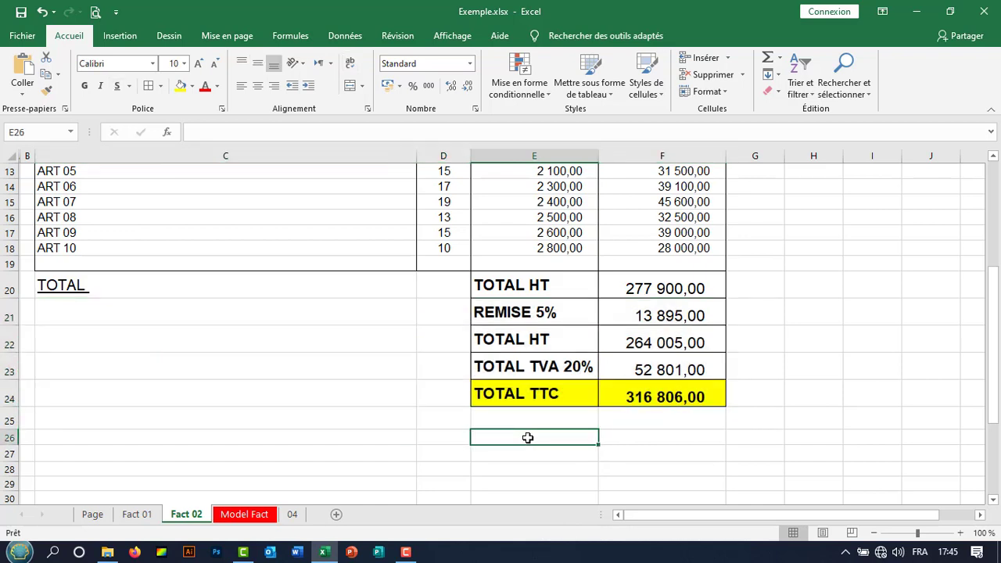